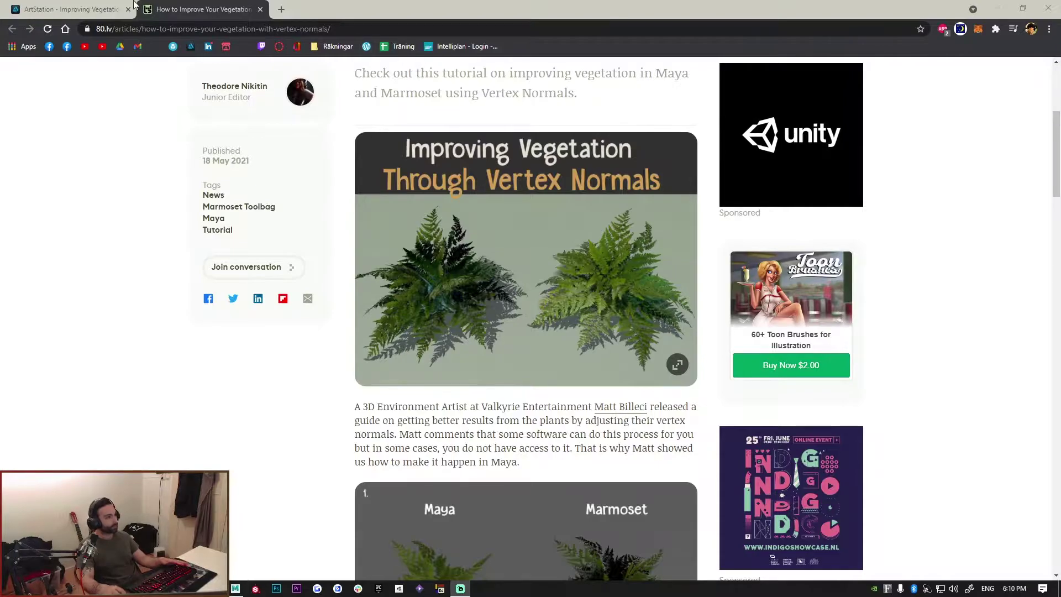
Step: Review the ArtStation post and the 80.lv article on improving vegetation with vertex normals
left_click(105, 7)
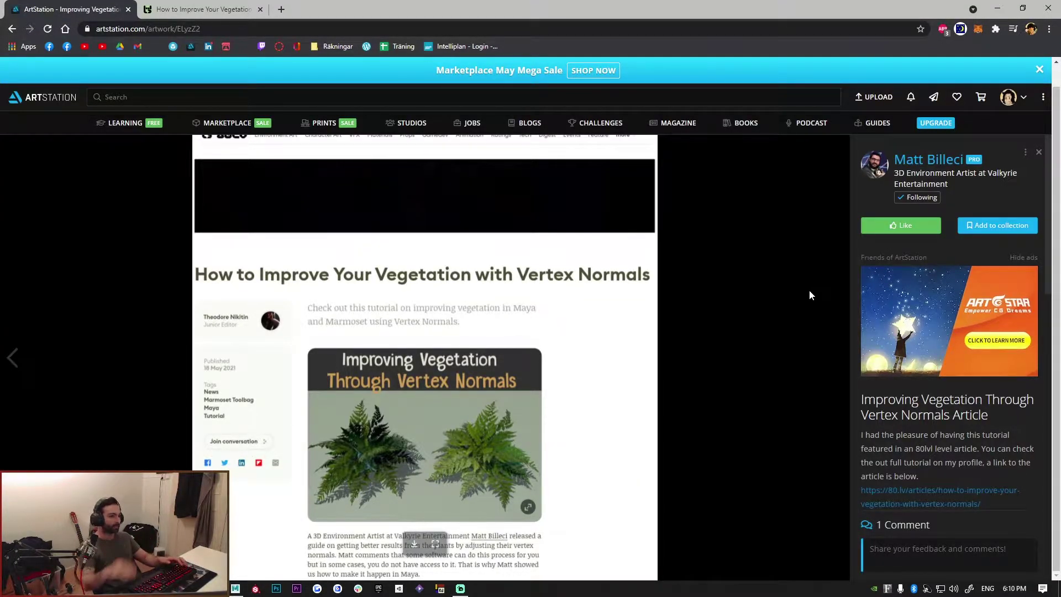
left_click(239, 10)
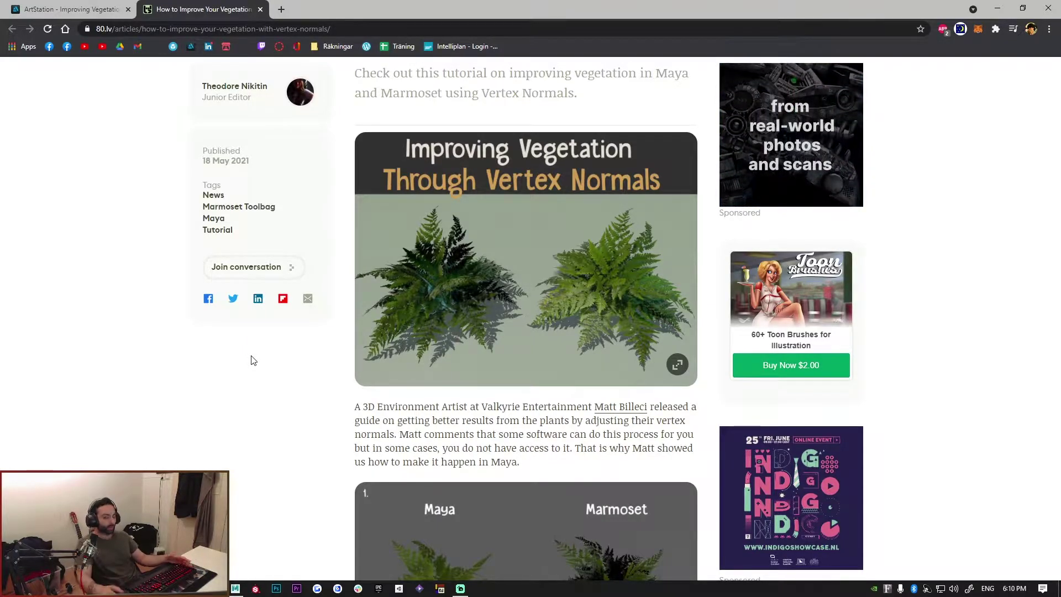
scroll(240, 415, "down", 2)
scroll(241, 415, "up", 2)
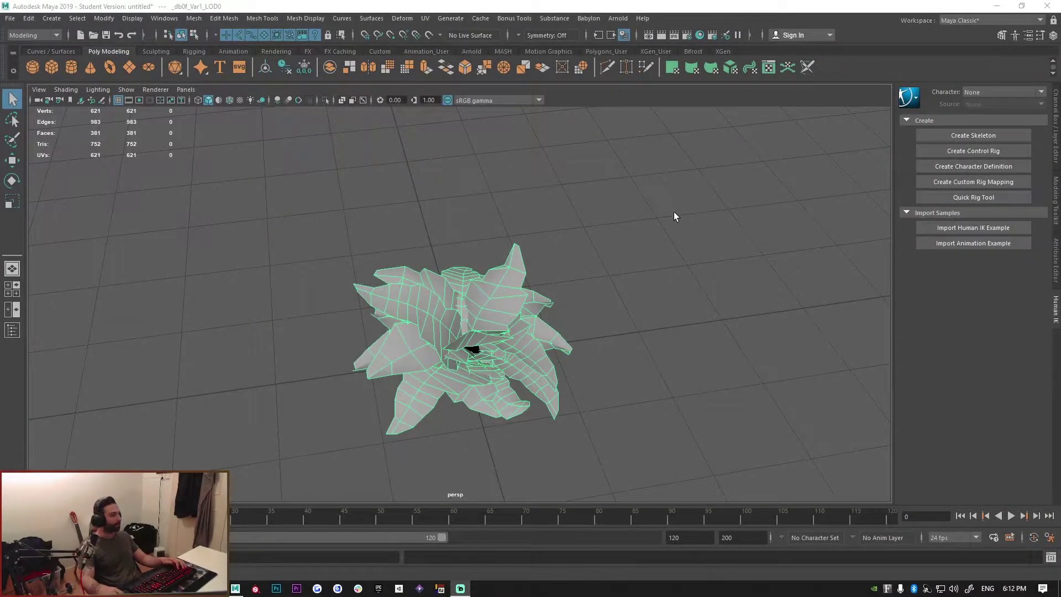
Step: In Maya, examine the plant mesh's shading and topology from several angles, both unselected and selected
left_click(674, 211)
scroll(674, 211, "down", 4)
left_click_drag(442, 348, 438, 302, "alt")
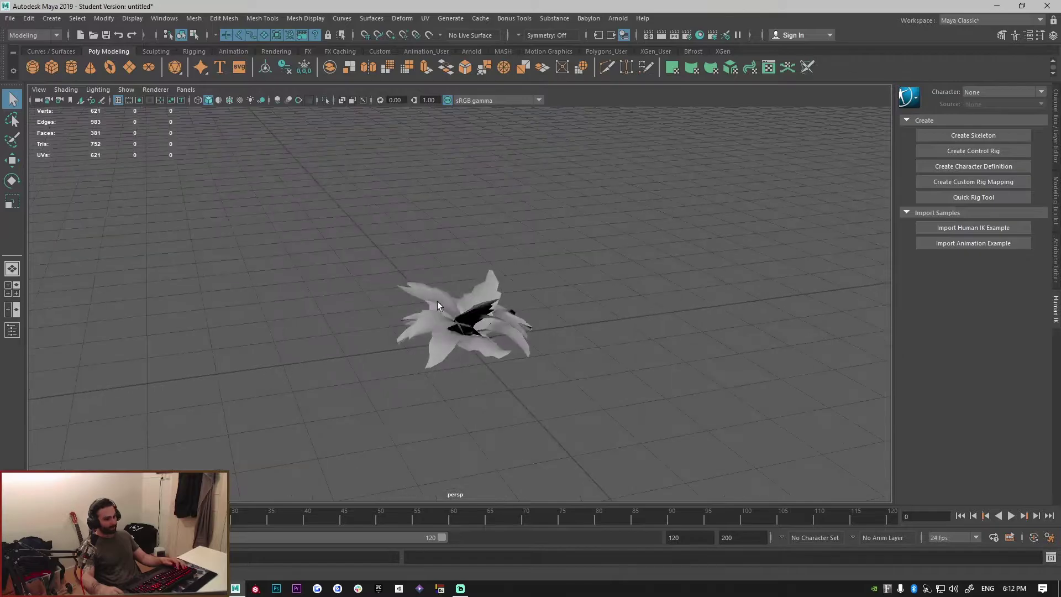
left_click(438, 306)
scroll(628, 279, "up", 3)
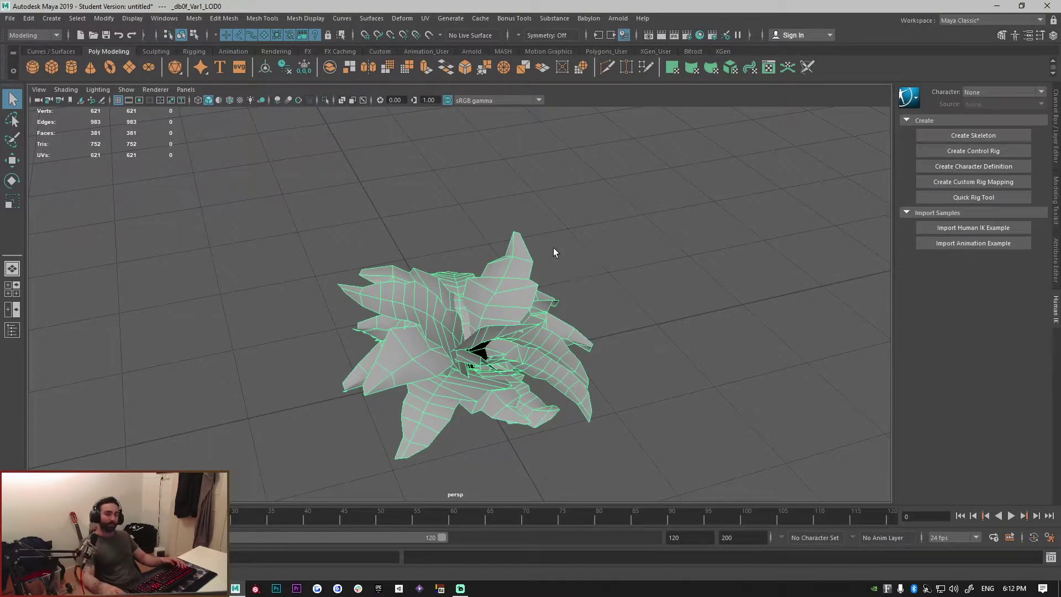
scroll(601, 241, "down", 3)
mouse_move(602, 241)
left_mouse_down("alt")
mouse_move(592, 216)
mouse_move(608, 234)
left_mouse_up("alt")
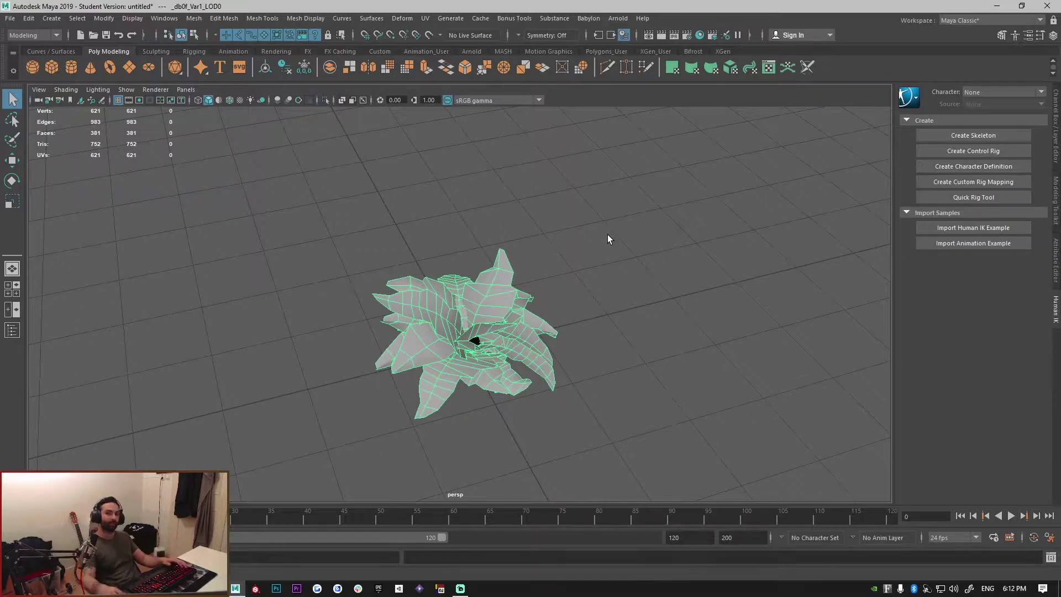
left_click_drag(658, 223, 644, 207, "alt")
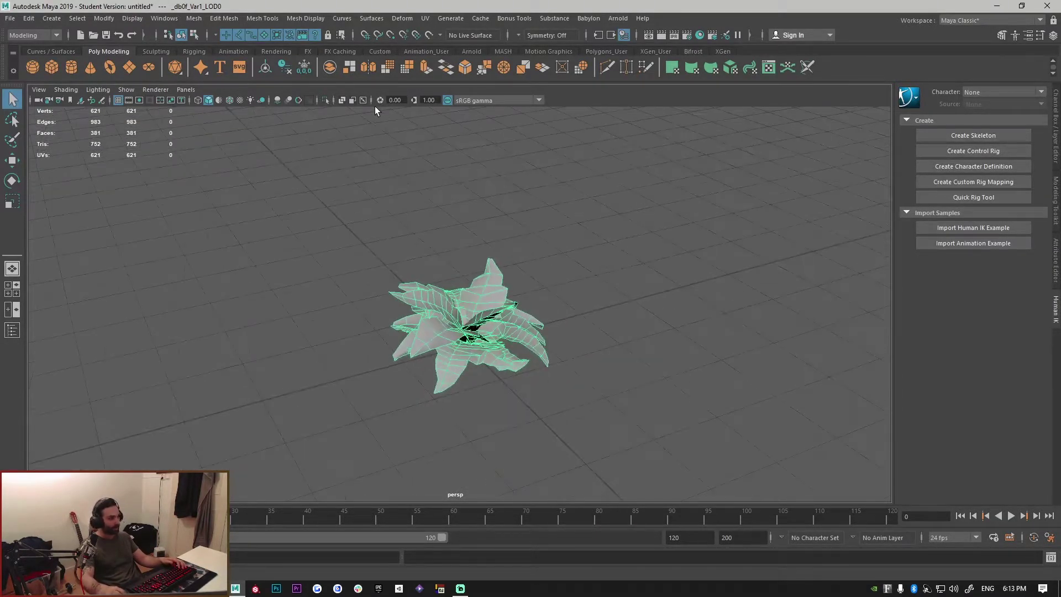
Step: Turn on the vertex normals display for the selected plant mesh
left_click(303, 19)
mouse_move(131, 20)
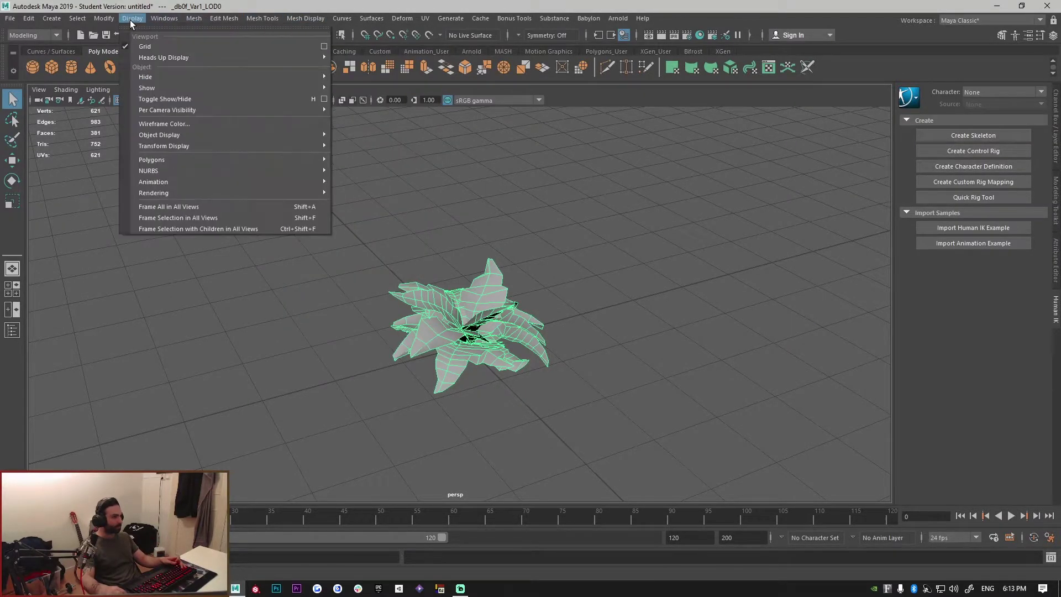
mouse_move(185, 159)
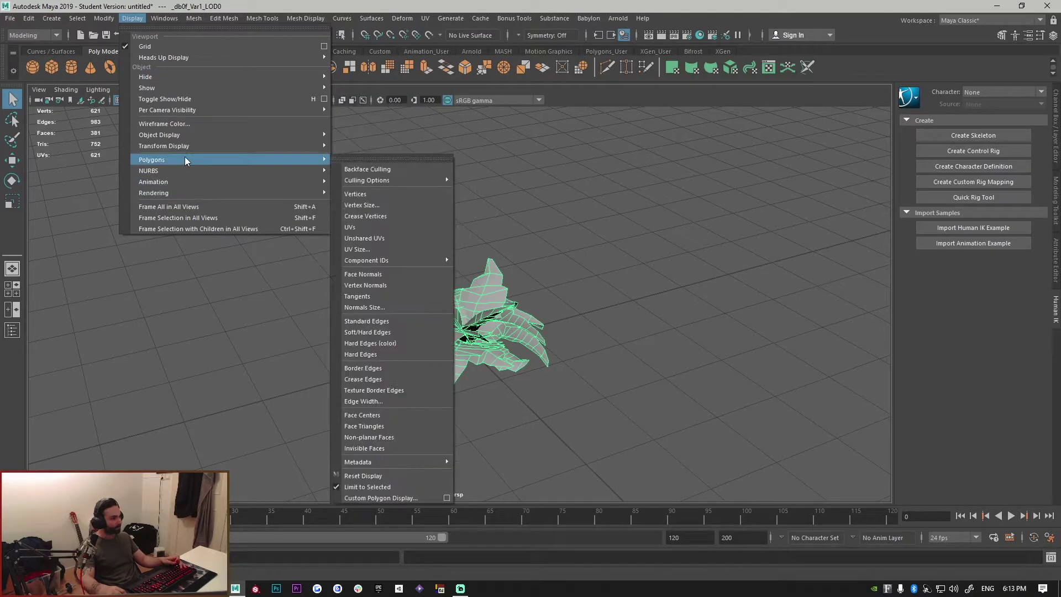
left_click(404, 286)
scroll(664, 288, "up", 3)
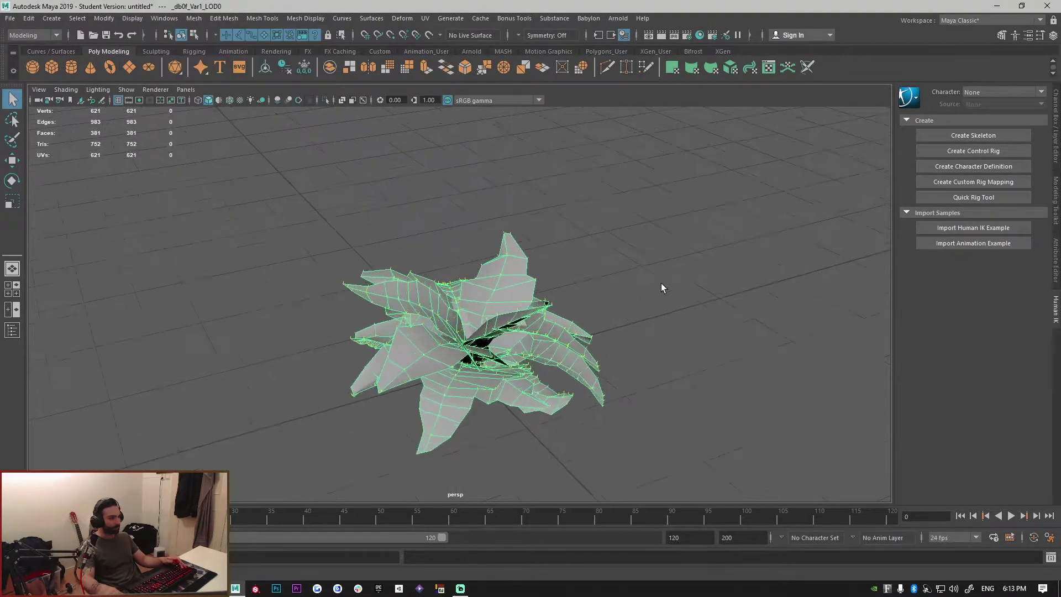
Step: Examine the direction of the leaves' vertex normals up close, and the shading of the deselected plant
left_click_drag(662, 284, 672, 226, "alt")
scroll(605, 264, "up", 4)
scroll(643, 250, "up", 2)
scroll(680, 210, "down", 3)
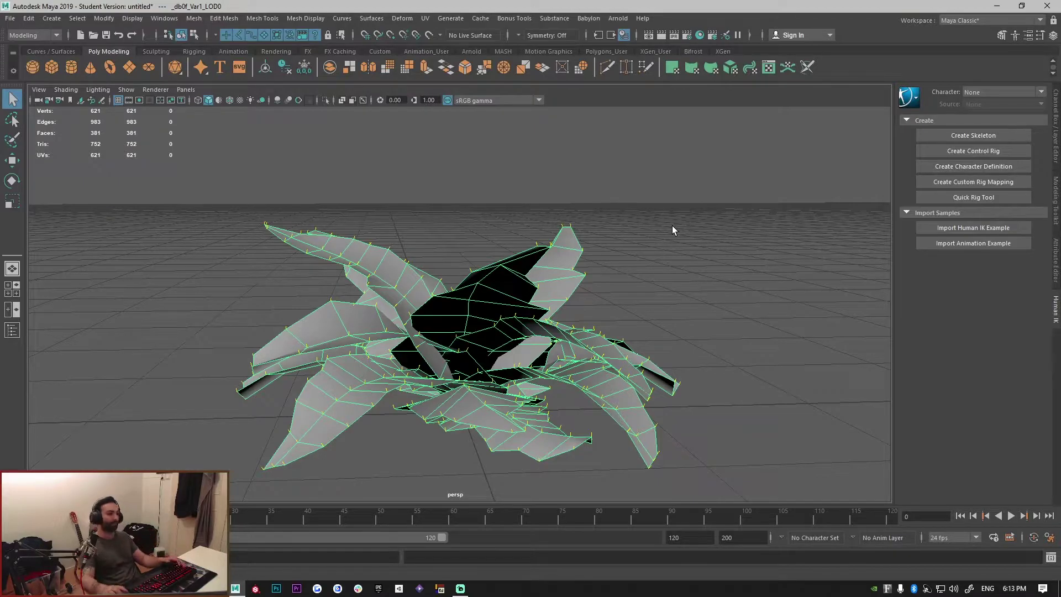
left_click_drag(672, 225, 669, 221, "alt")
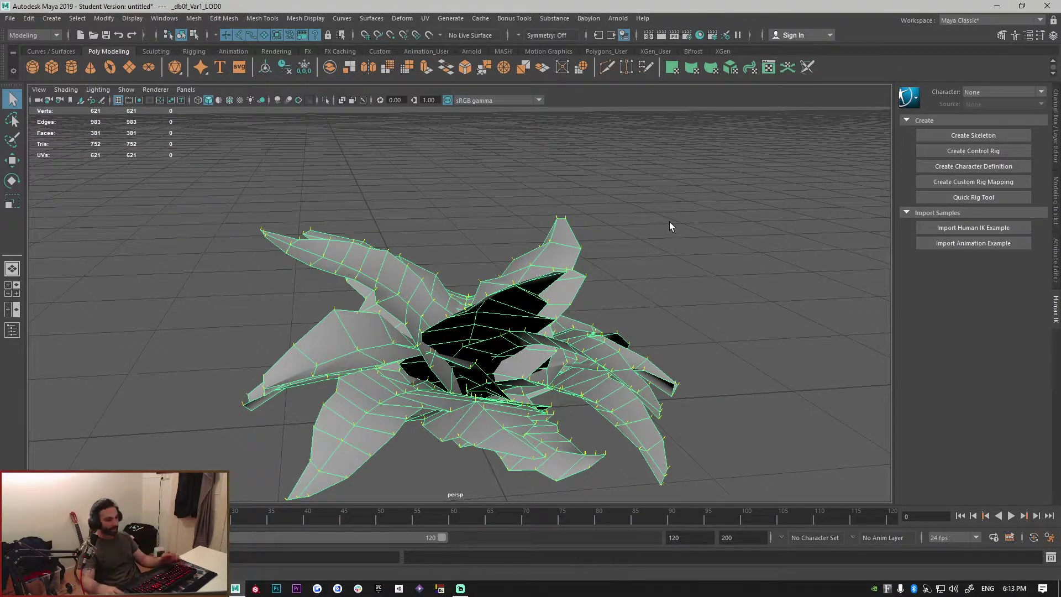
left_click(668, 220)
scroll(671, 228, "down", 3)
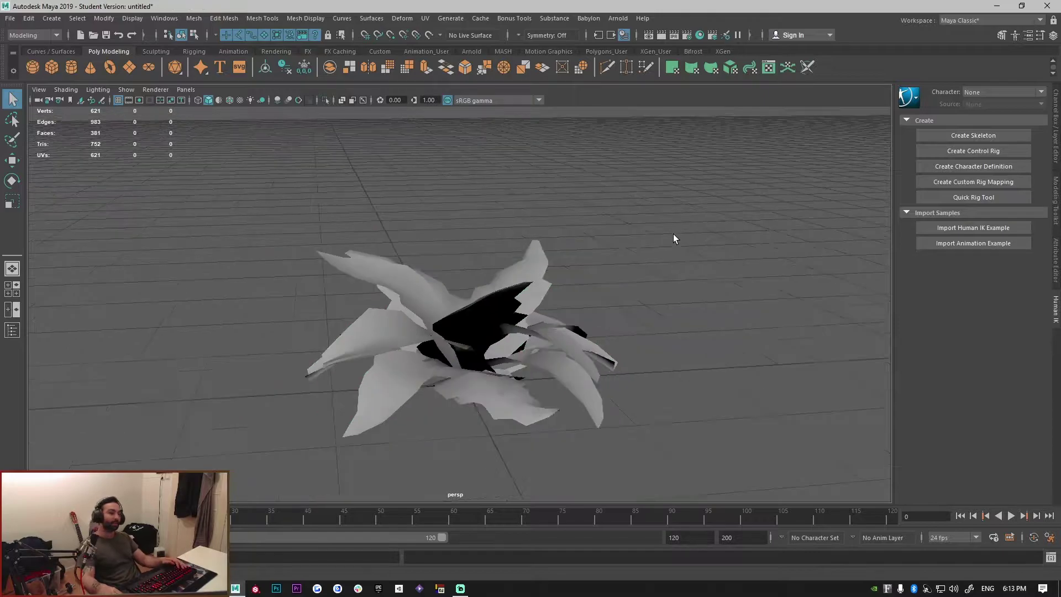
left_click_drag(673, 234, 663, 233, "alt")
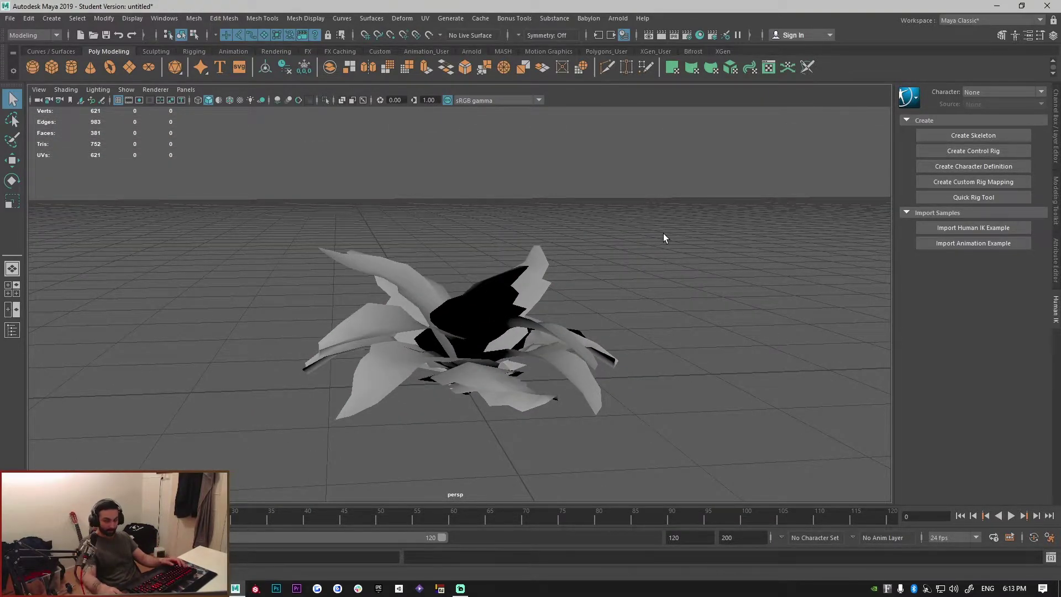
scroll(185, 209, "down", 5)
left_click_drag(201, 207, 199, 243, "alt")
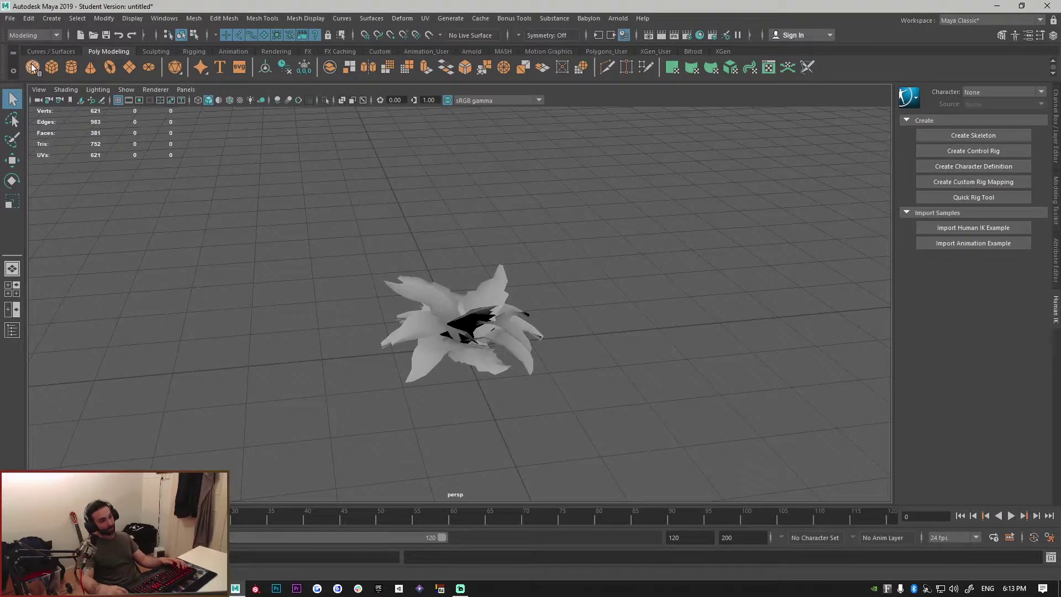
Step: Create a polygon sphere at the origin and scale it up until it fully encloses the plant
left_click(32, 65)
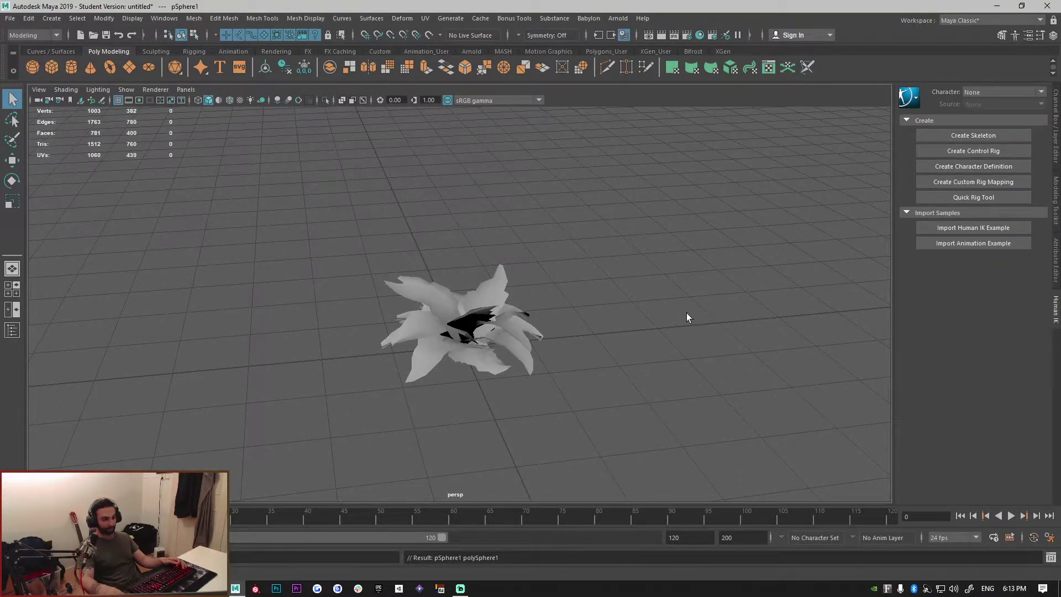
left_click_drag(687, 315, 586, 299, "alt")
key("r")
left_click_drag(470, 338, 507, 184)
key("w")
scroll(629, 189, "down", 4)
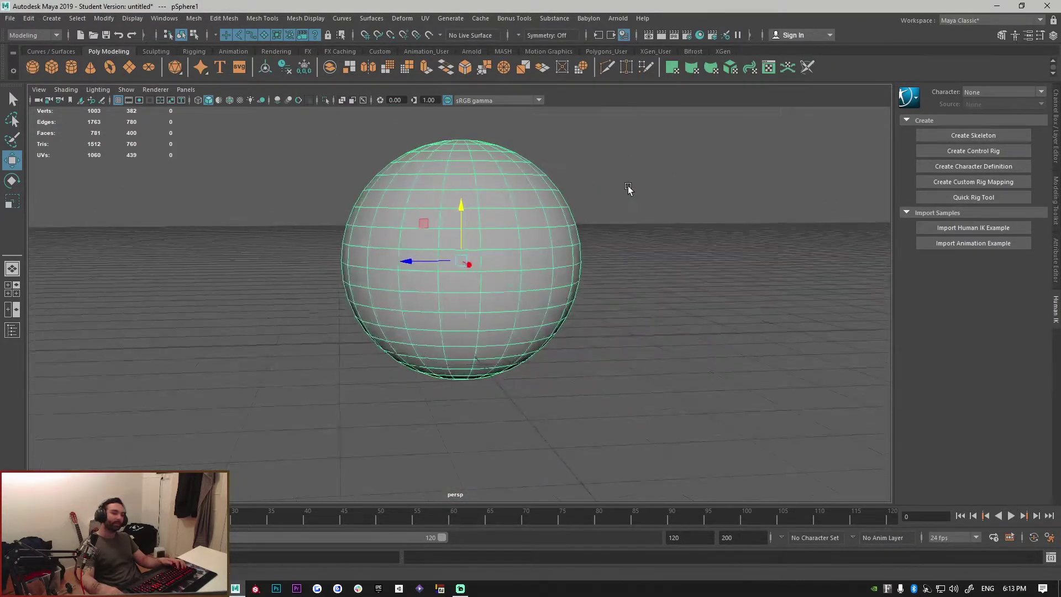
Step: Delete the face ring just below the sphere's equator and the remaining lower half, leaving a dome
scroll(628, 190, "up", 4)
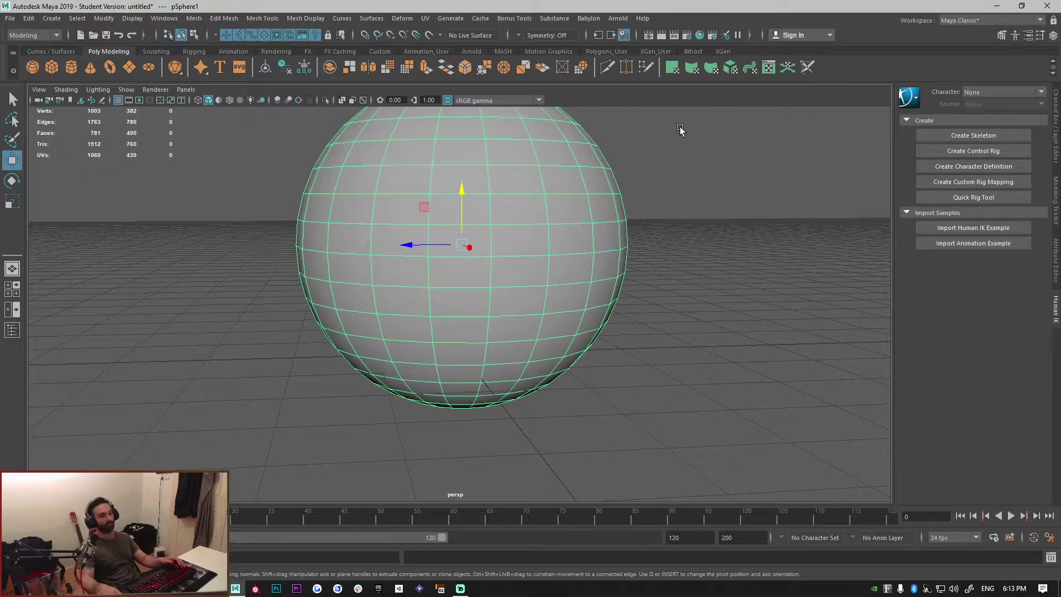
middle_click_drag(668, 128, 670, 149, "alt")
right_click_drag(670, 149, 669, 179)
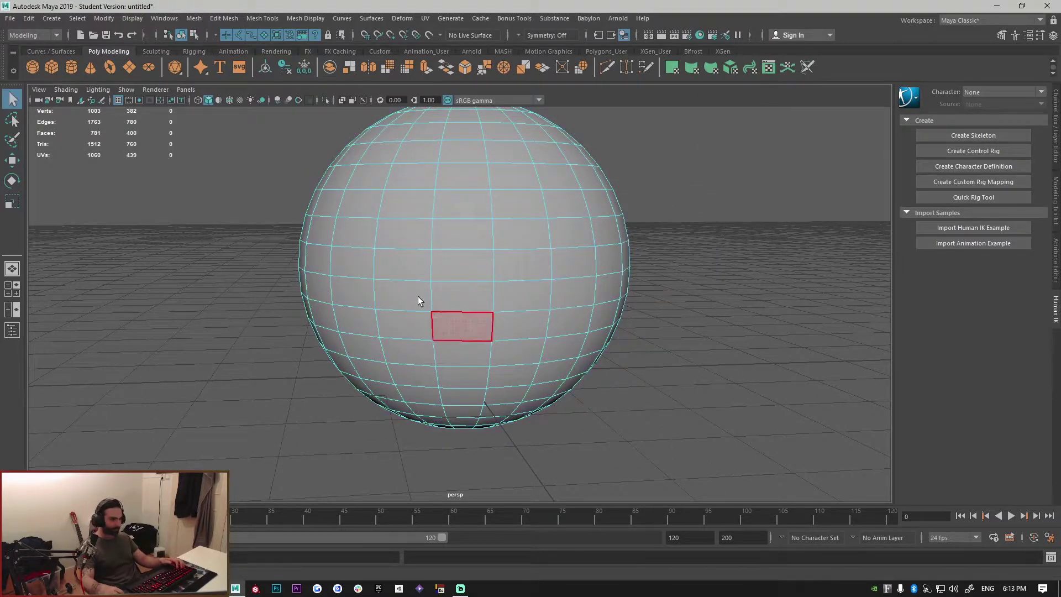
double_click(457, 300)
key("Delete")
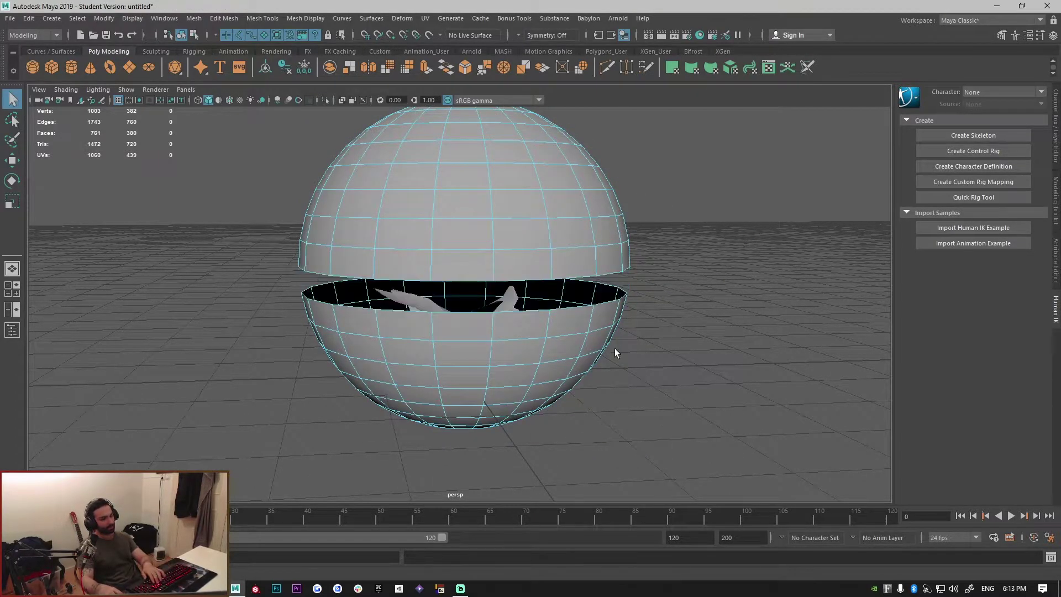
double_click(543, 353)
key("Delete")
right_click_drag(702, 145, 734, 117)
key("w")
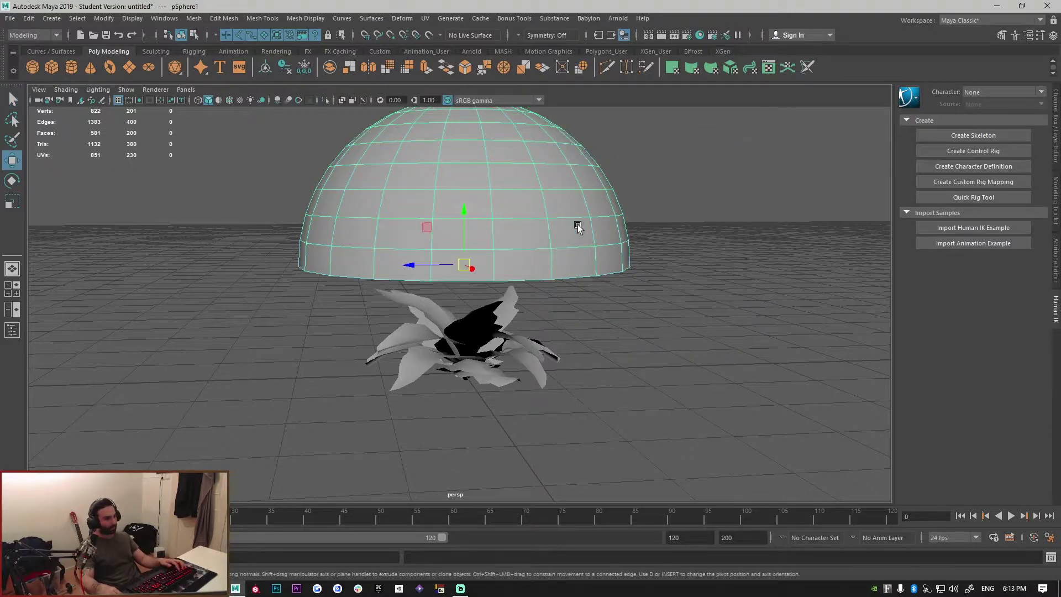
Step: Snap the dome's pivot to its lower rim and lower the dome over the plant to ground level
middle_click_drag(621, 180, 619, 201, "alt")
key("d")
key("v")
left_click_drag(462, 228, 630, 292)
scroll(635, 289, "down", 2)
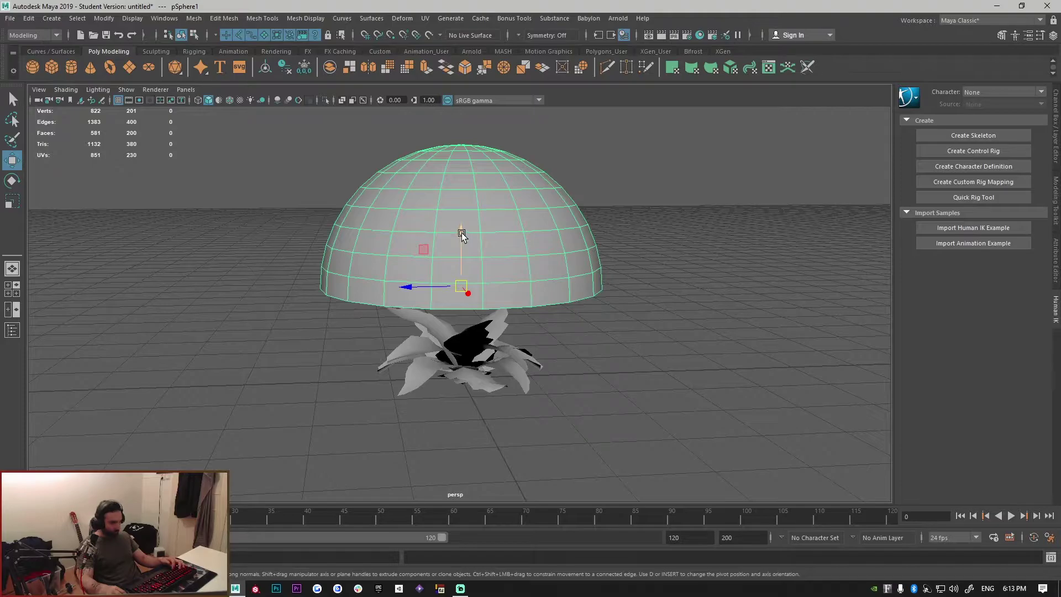
left_click_drag(462, 230, 474, 386)
scroll(596, 323, "up", 3)
scroll(677, 308, "down", 4)
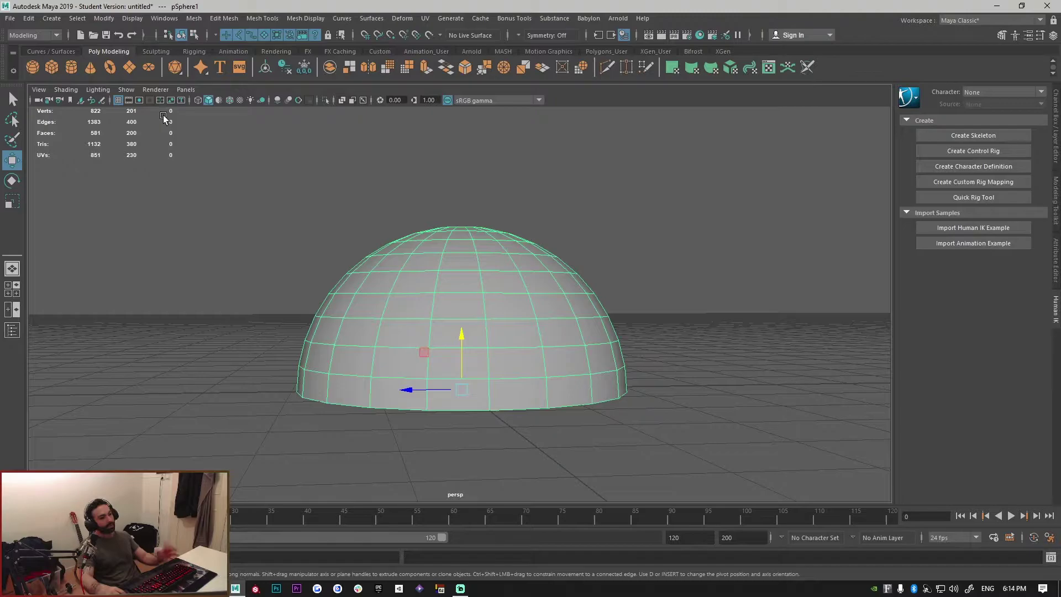
Step: Show the scene in wireframe and scale the dome down uniformly to fit closely around the plant
left_click(208, 100)
scroll(562, 383, "up", 3)
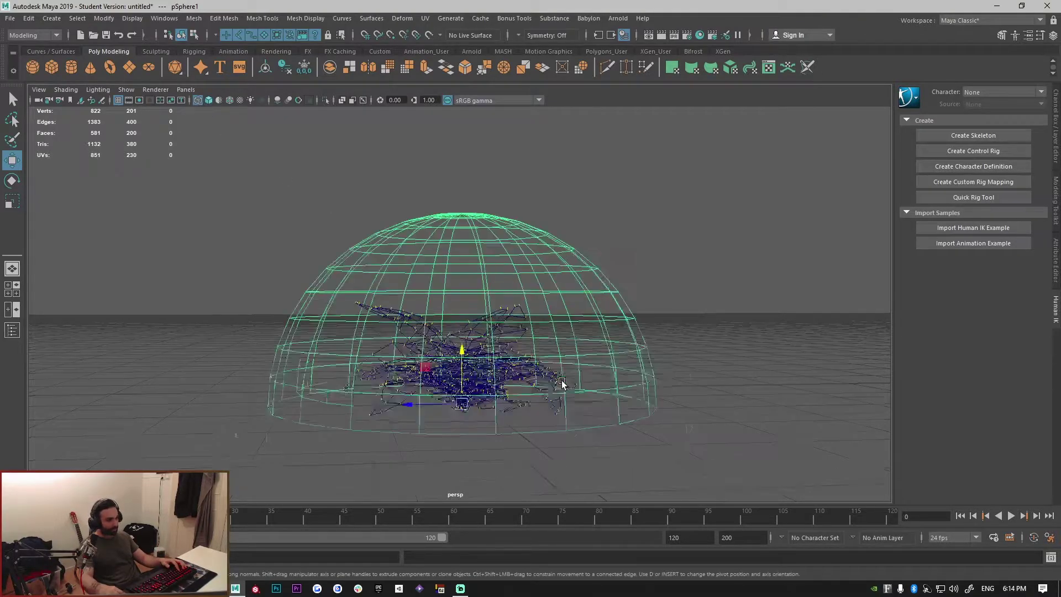
left_click_drag(667, 267, 670, 288, "alt")
left_click(586, 343)
middle_click_drag(660, 316, 655, 265, "alt")
left_click_drag(692, 244, 637, 325)
scroll(568, 343, "up", 3)
key("r")
left_click_drag(455, 396, 248, 387)
left_click_drag(564, 342, 561, 295, "alt")
key("f")
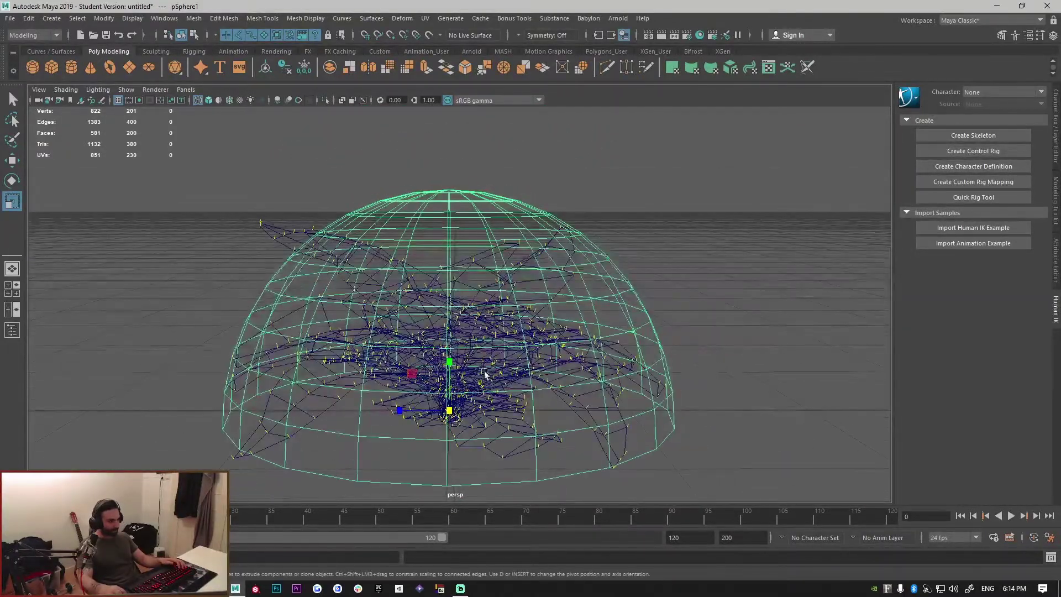
Step: Return to shaded display, fine-tune the dome's scale around the leaves and deselect it
left_click(208, 101)
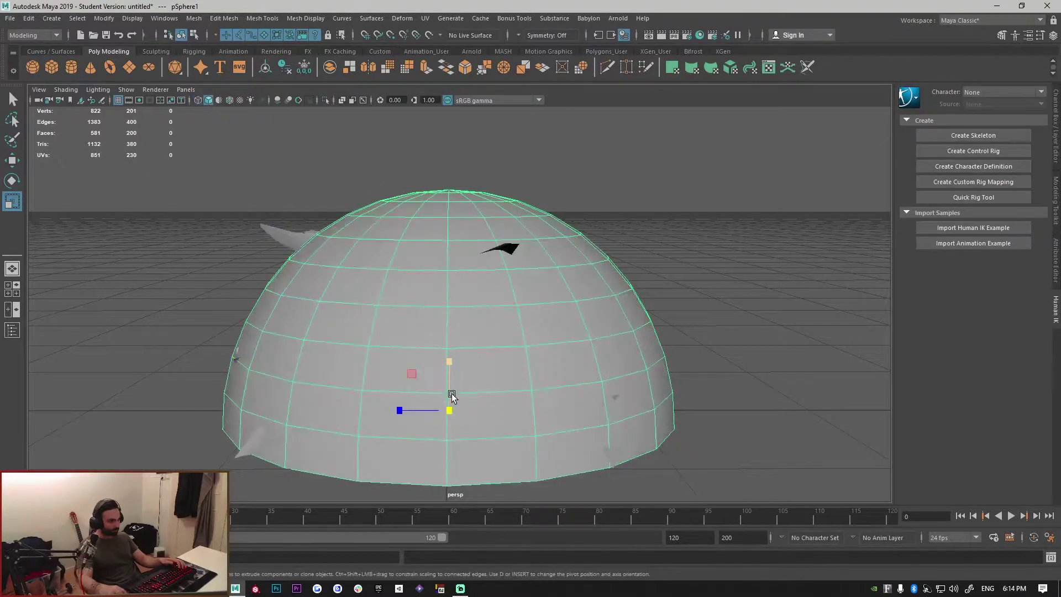
middle_click_drag(382, 401, 441, 402)
mouse_move(441, 400)
left_mouse_down()
mouse_move(466, 408)
mouse_move(450, 411)
left_mouse_up()
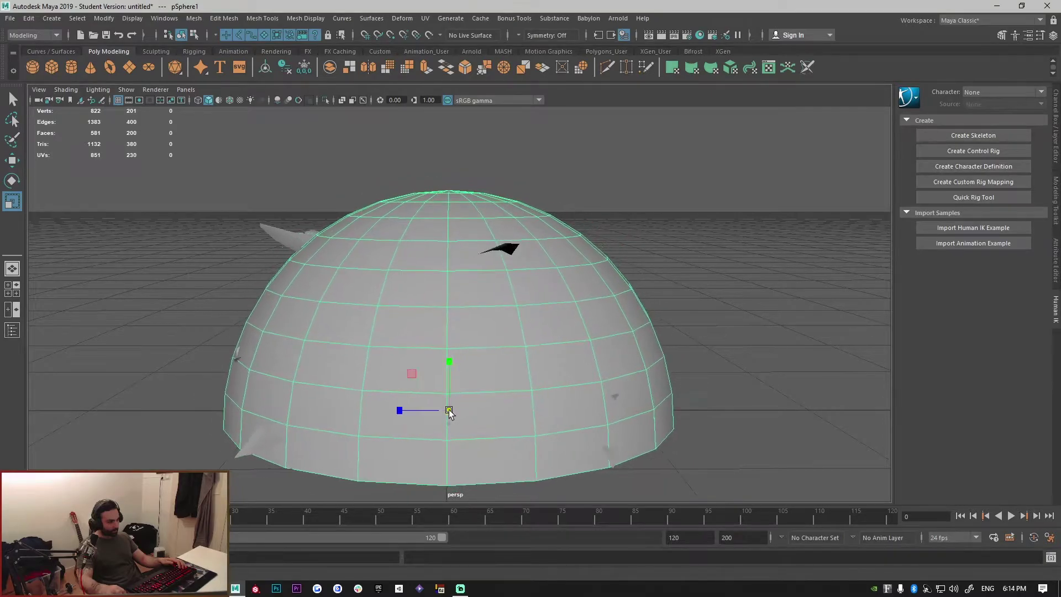
left_click_drag(526, 196, 562, 210, "alt")
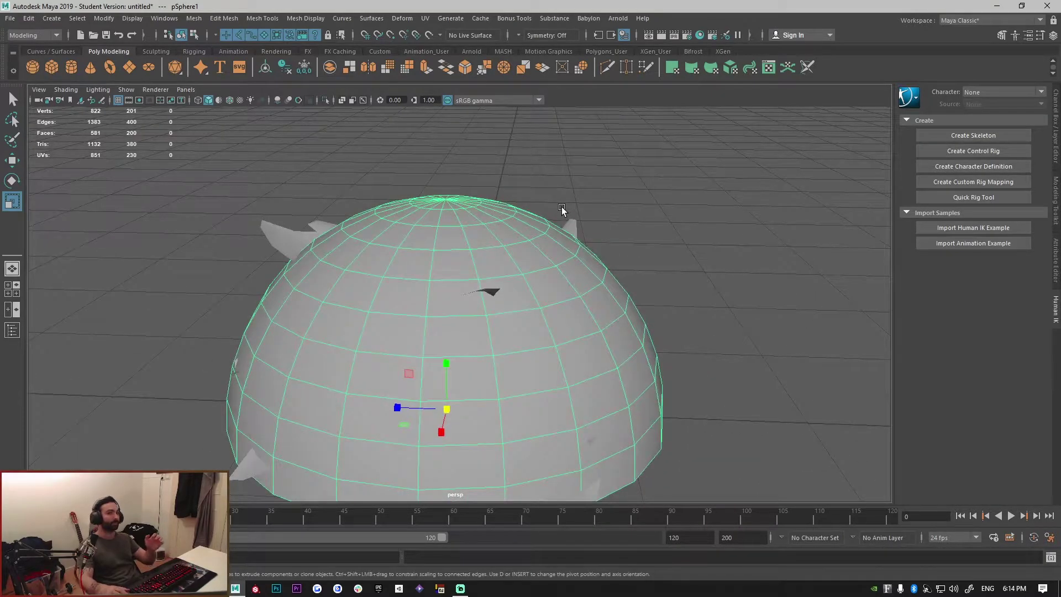
key("q")
left_click(636, 184)
left_click_drag(636, 184, 590, 183, "alt")
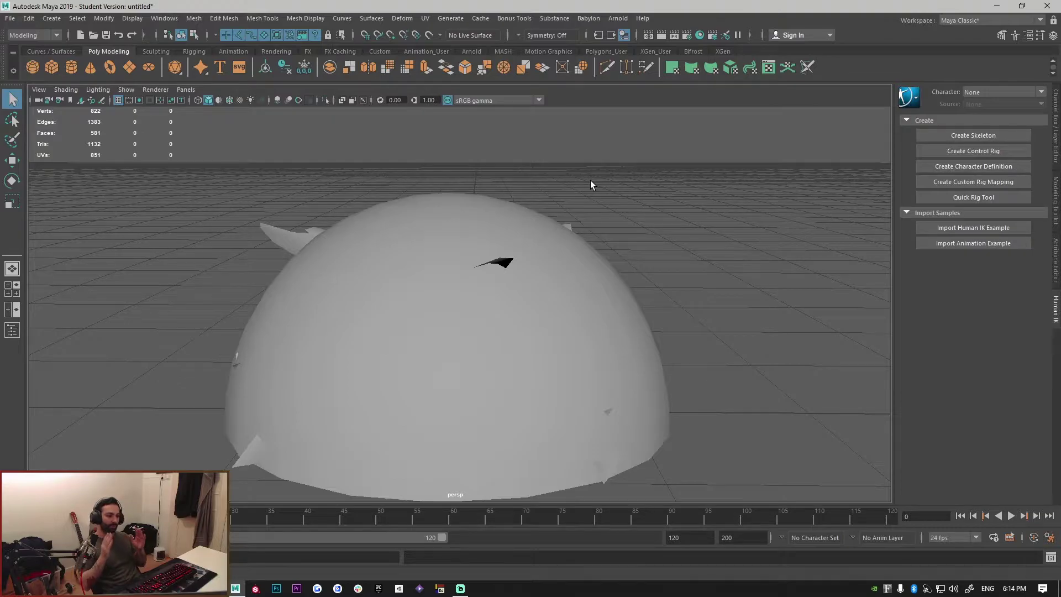
Step: Select the plant mesh and inspect its leaf tips and vertex normals around the dome's surface
left_click(543, 329)
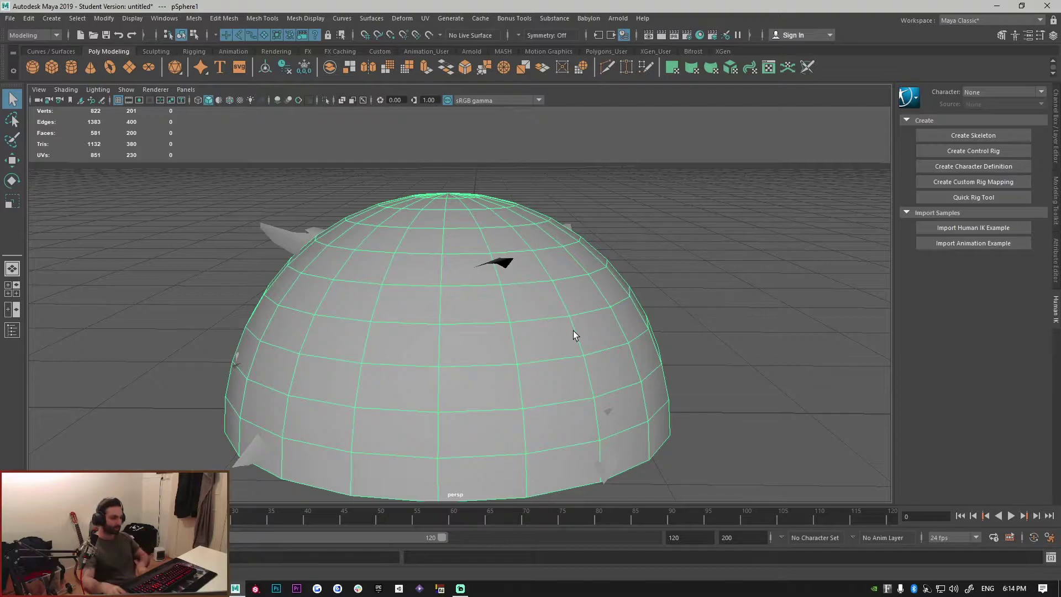
left_click(293, 243)
left_click_drag(294, 241, 380, 267, "alt")
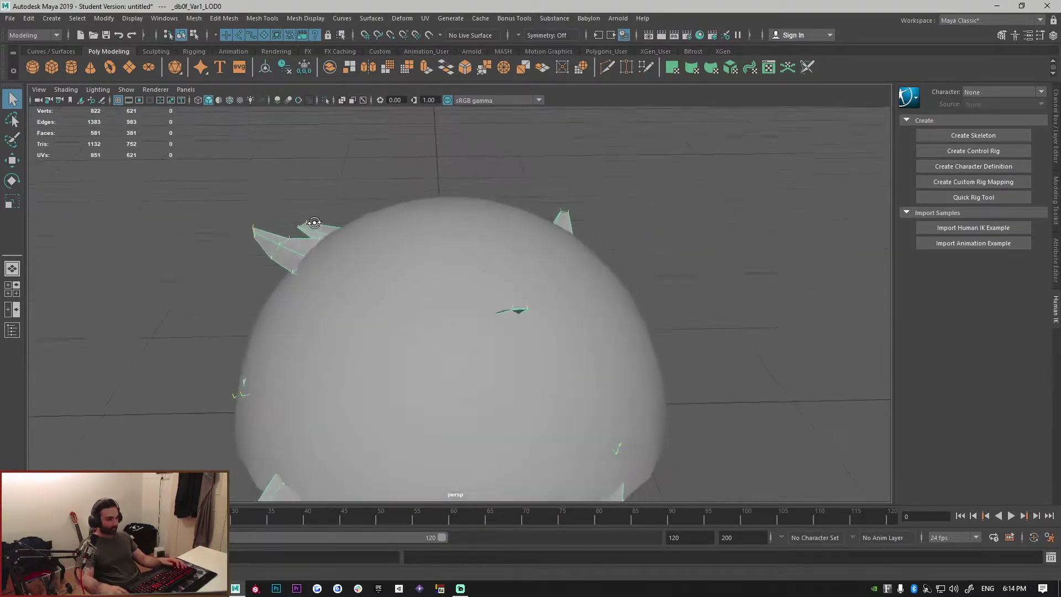
left_click_drag(314, 223, 307, 207, "alt")
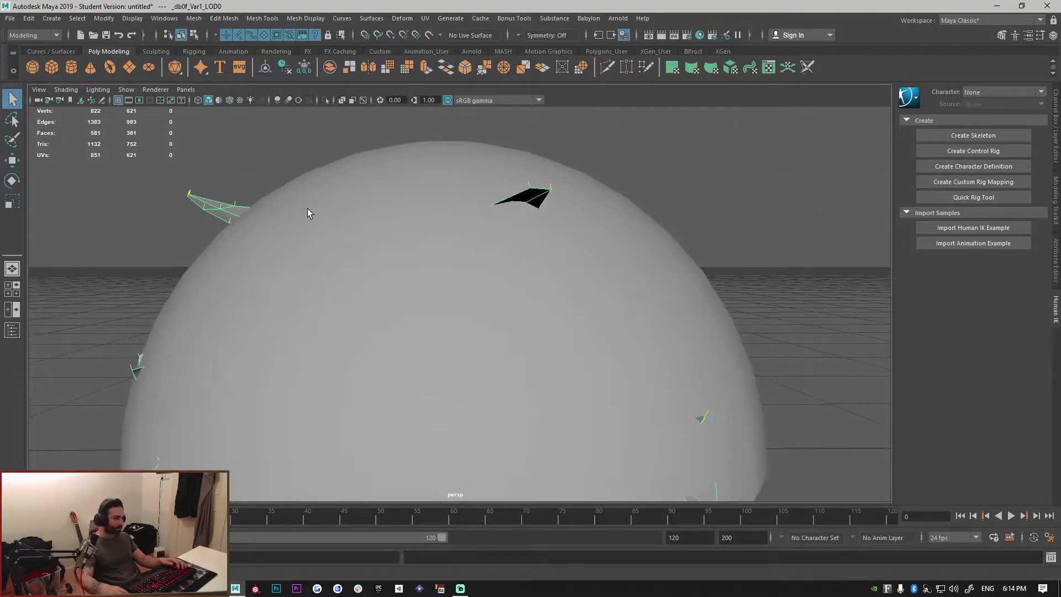
Step: Switch to wireframe display, clear the plant selection and select the dome
left_click(198, 100)
left_click_drag(485, 149, 655, 185, "alt")
left_click(664, 189)
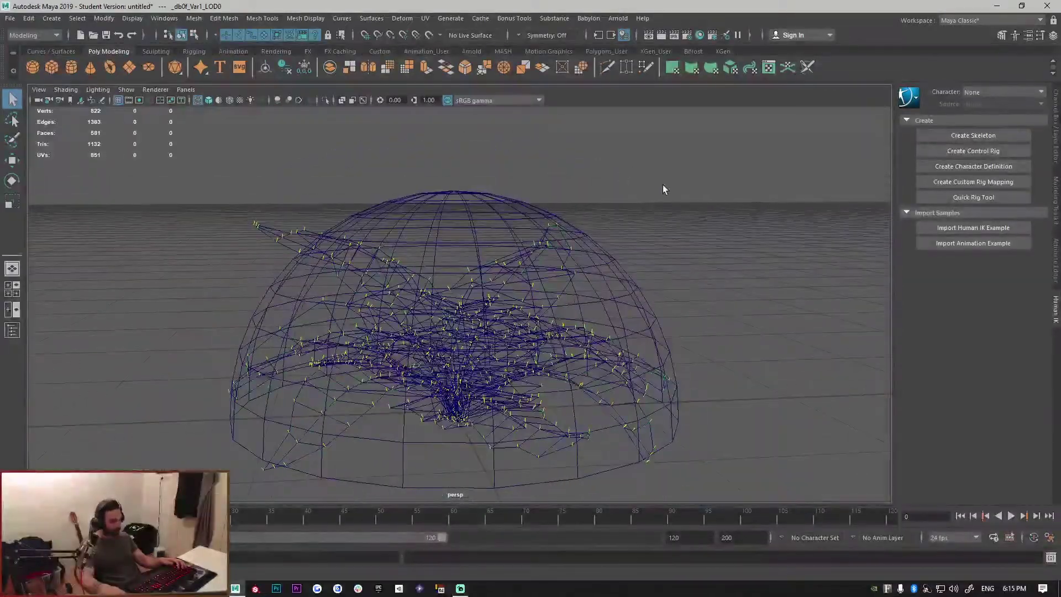
left_click_drag(380, 150, 395, 164, "alt")
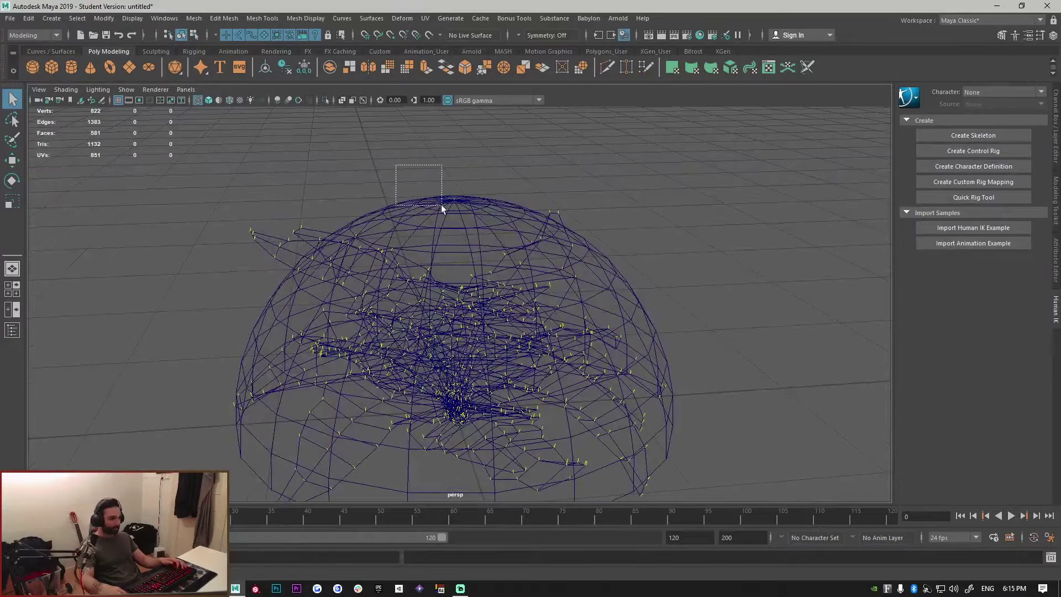
left_click_drag(442, 209, 462, 225)
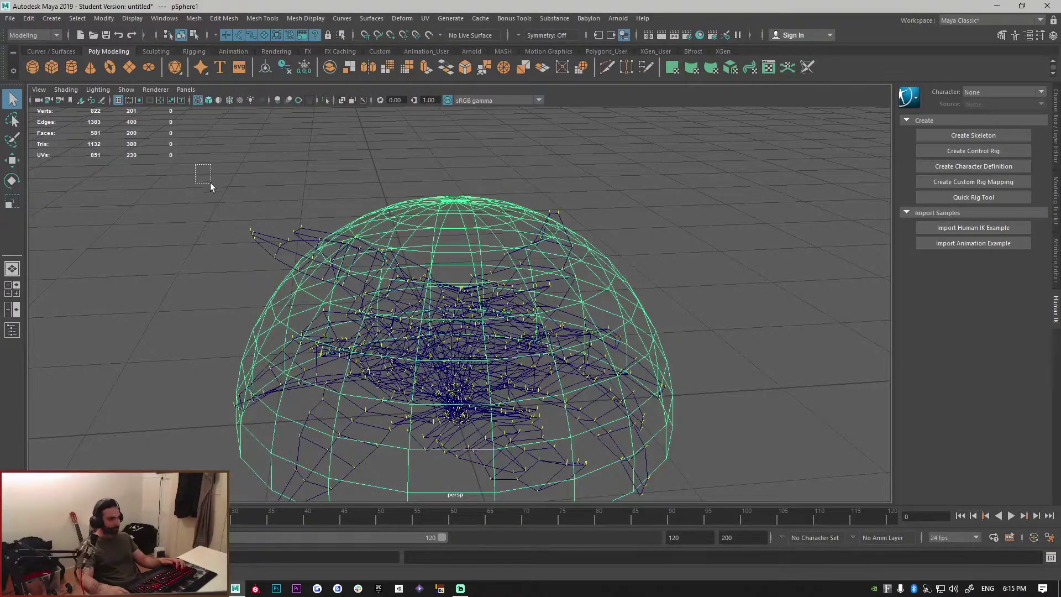
Step: Add the plant to the dome selection and apply Transfer Attributes with only Vertex normal on, World sample space and Closest to point
left_click_drag(210, 187, 271, 258, "shift")
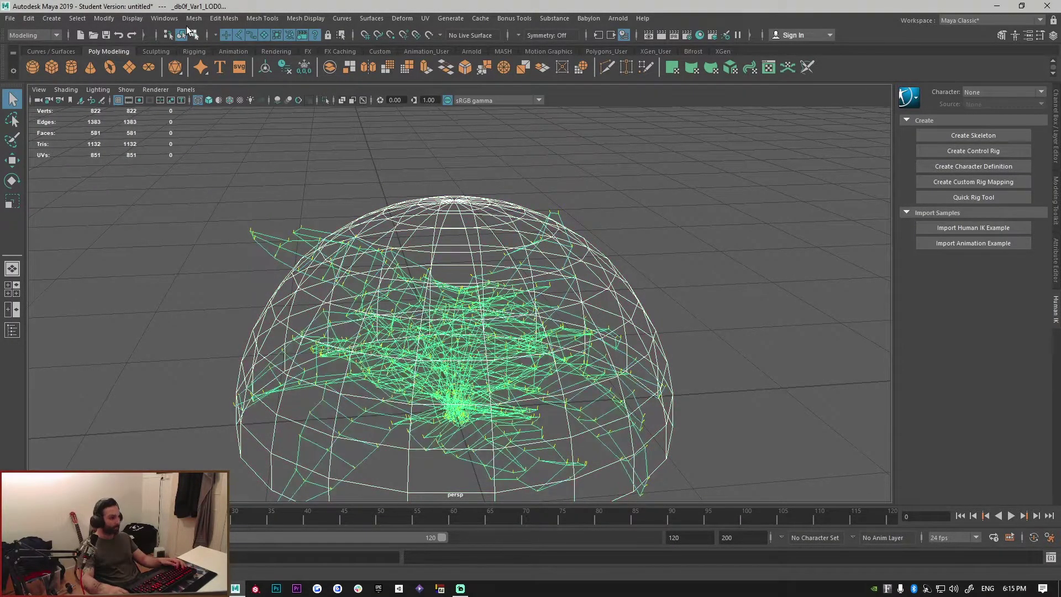
left_click(194, 19)
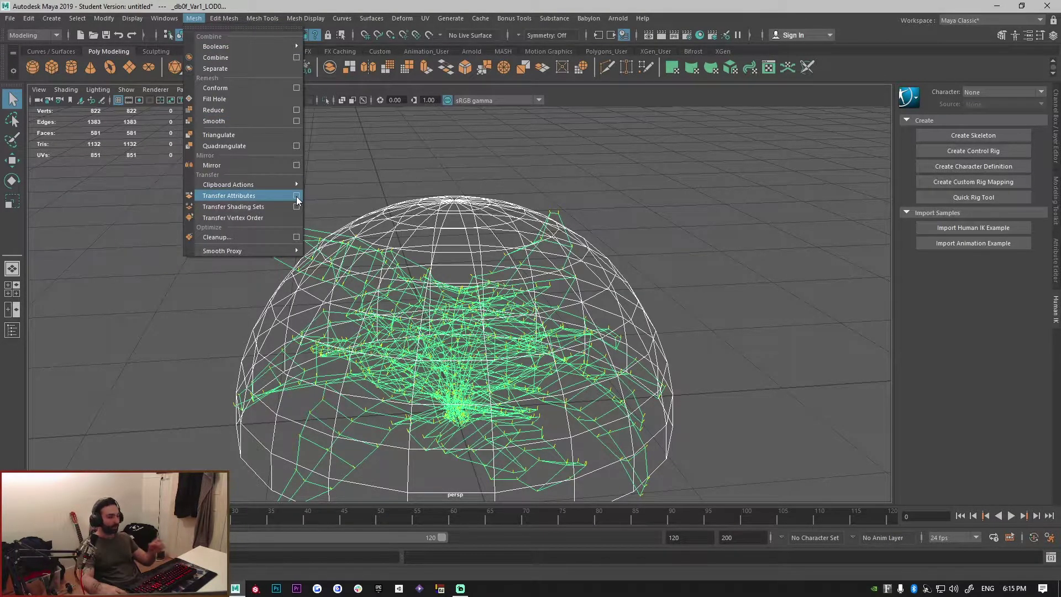
left_click(297, 200)
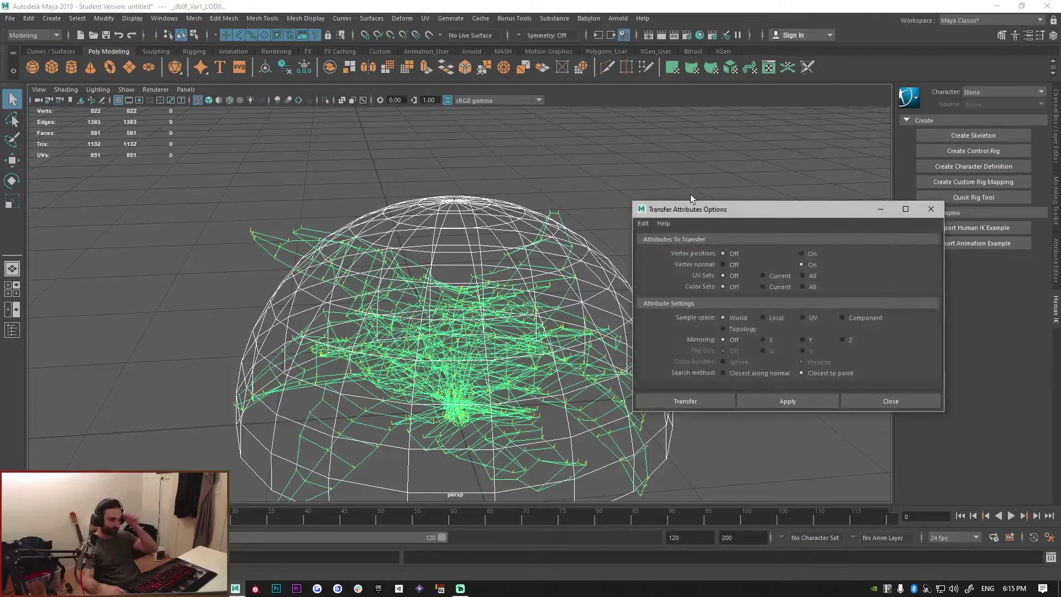
left_click_drag(759, 210, 709, 170)
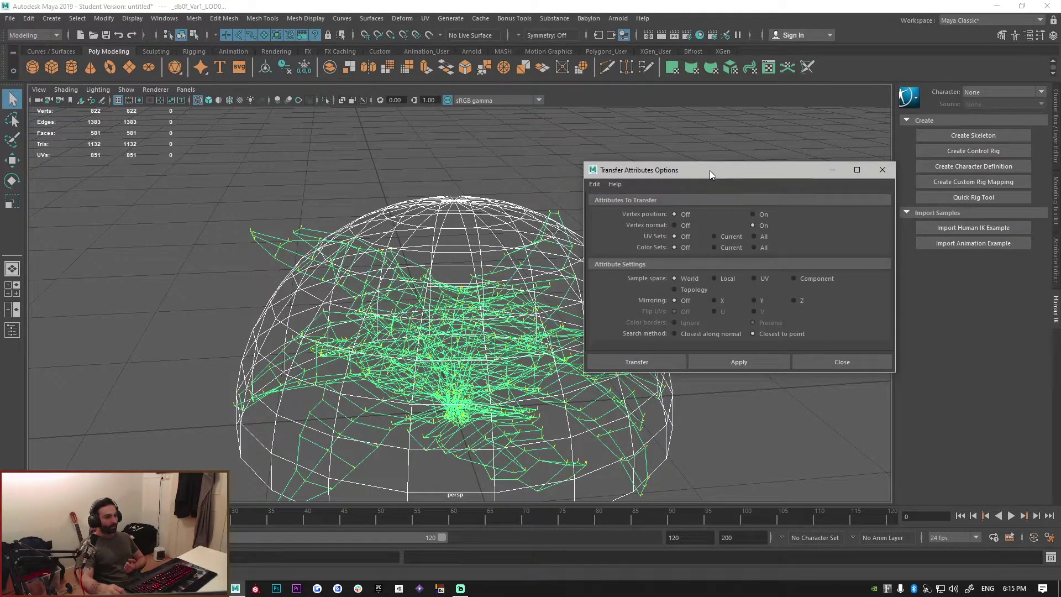
left_click(674, 214)
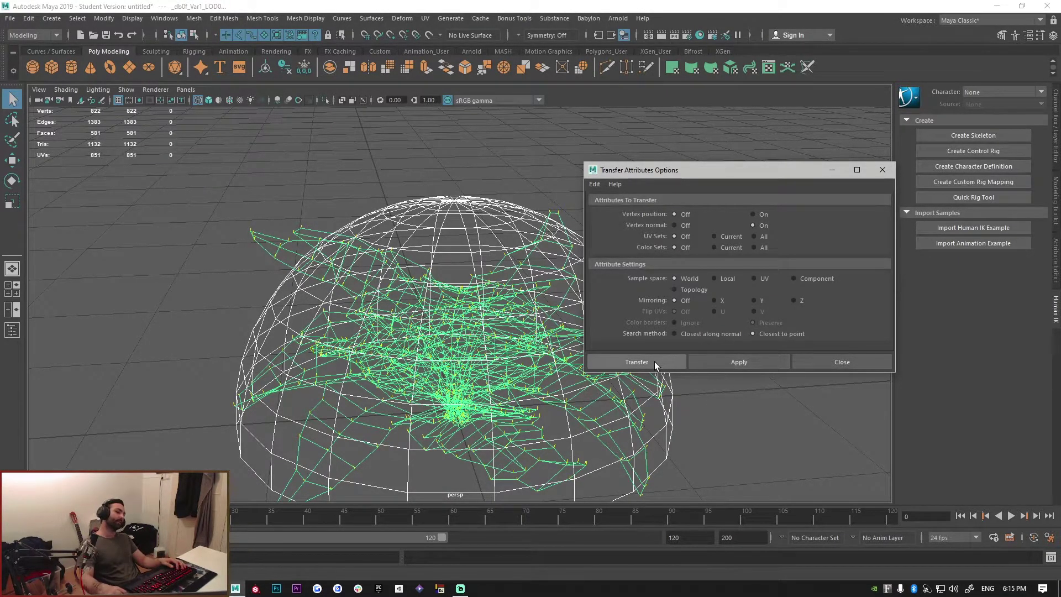
left_click(711, 365)
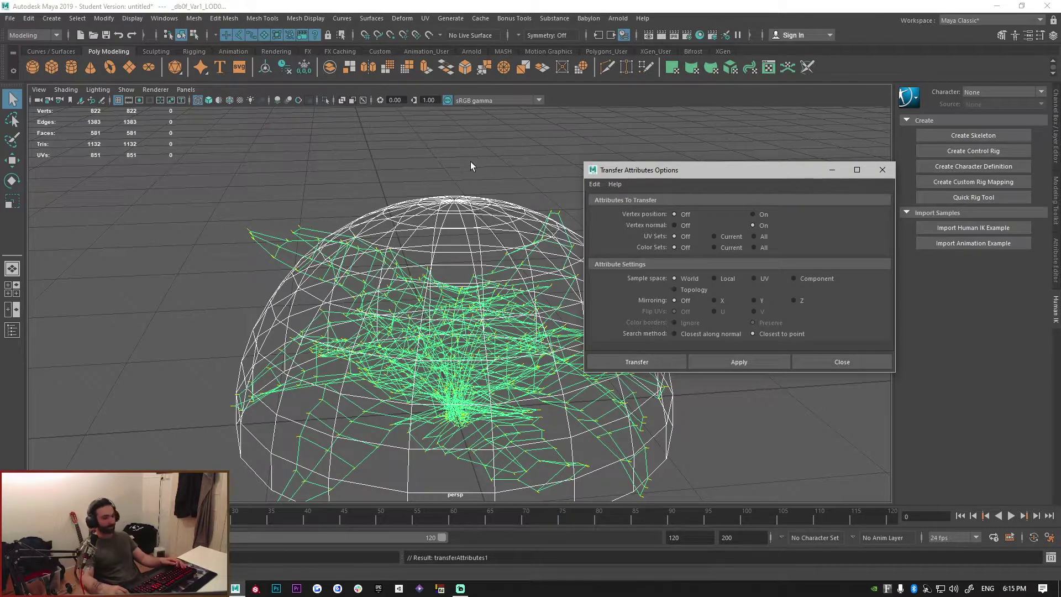
Step: Repeatedly undo and reapply the transfer to compare the plant's original and transferred vertex normals, ending with the transfer applied
key("ctrl+z")
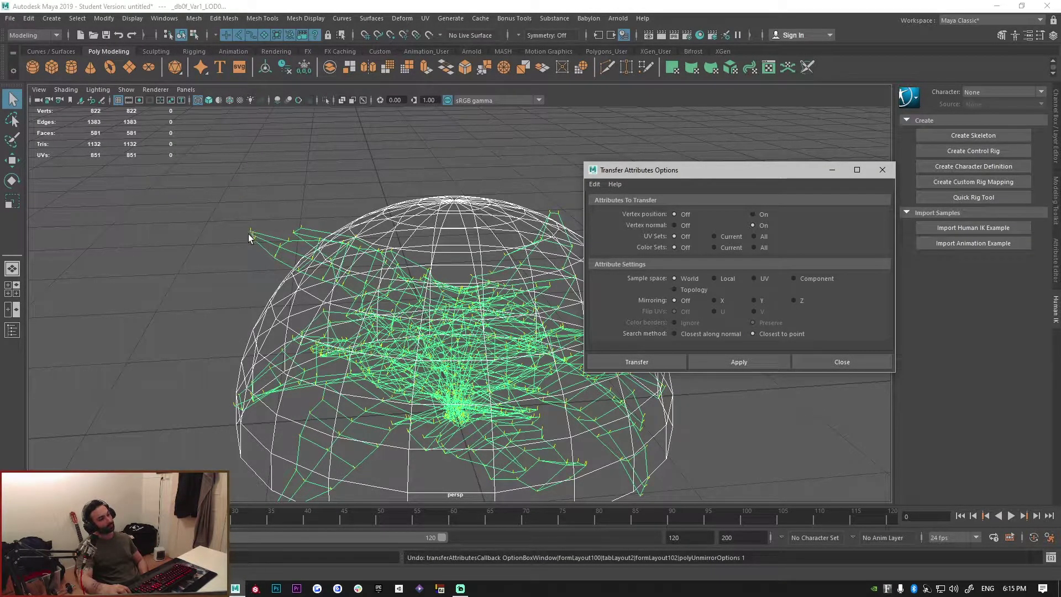
left_click(738, 362)
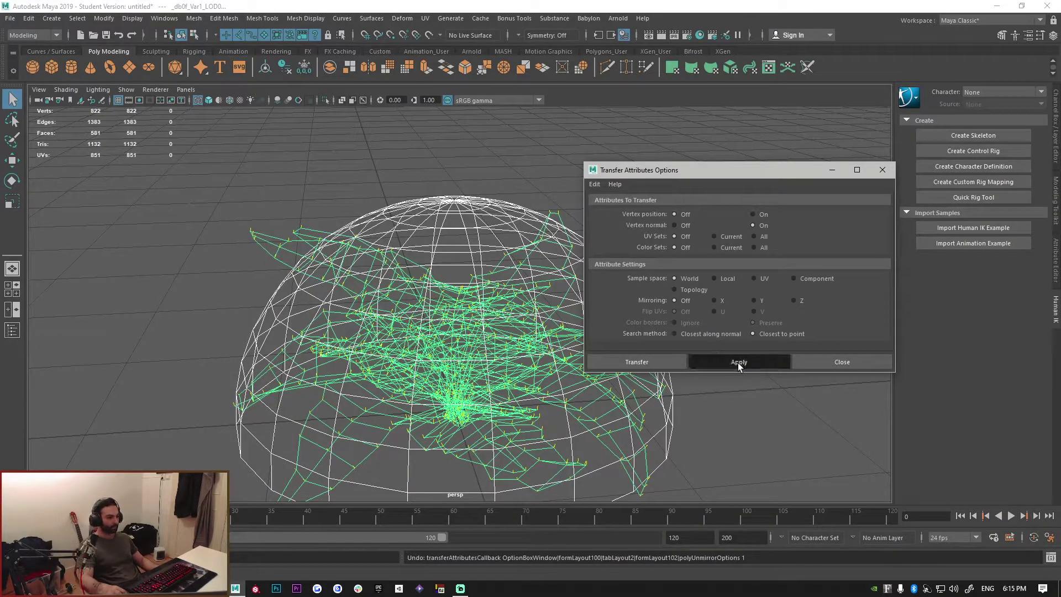
key("ctrl+z")
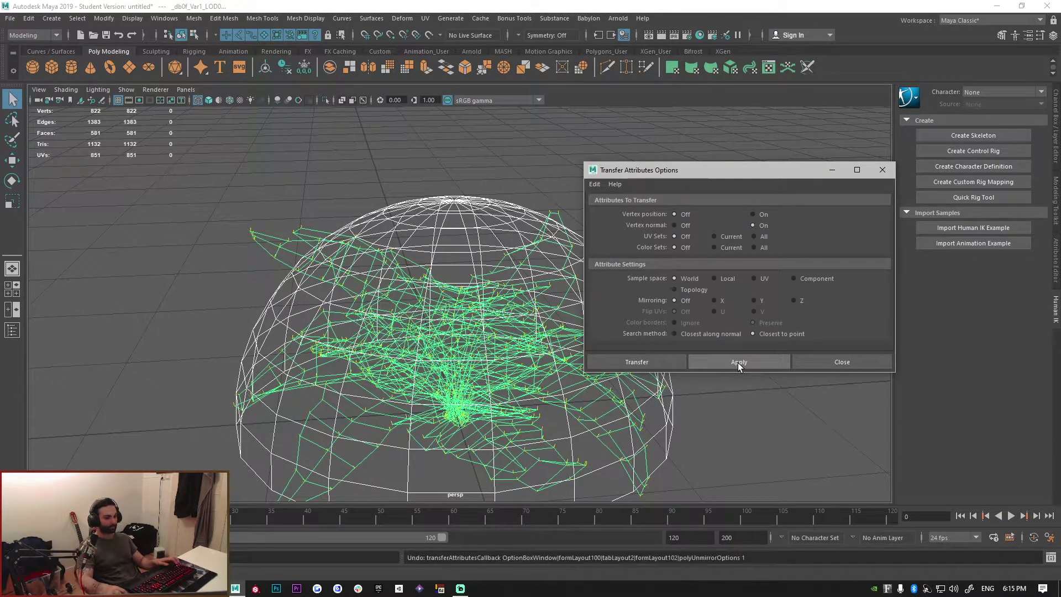
left_click(738, 363)
key("ctrl+z")
left_click(739, 362)
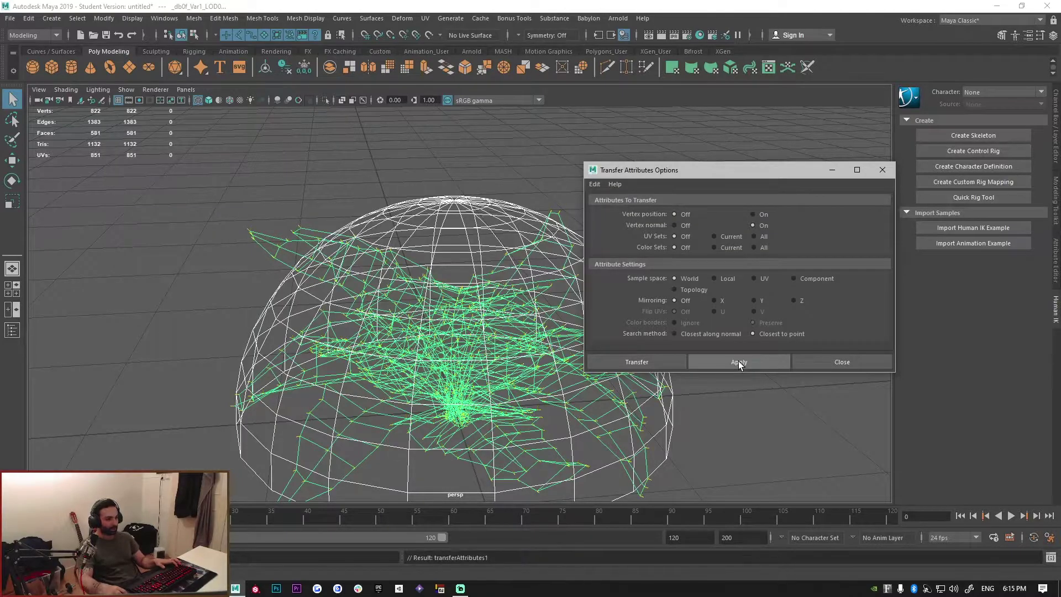
key("ctrl+z")
left_click(738, 360)
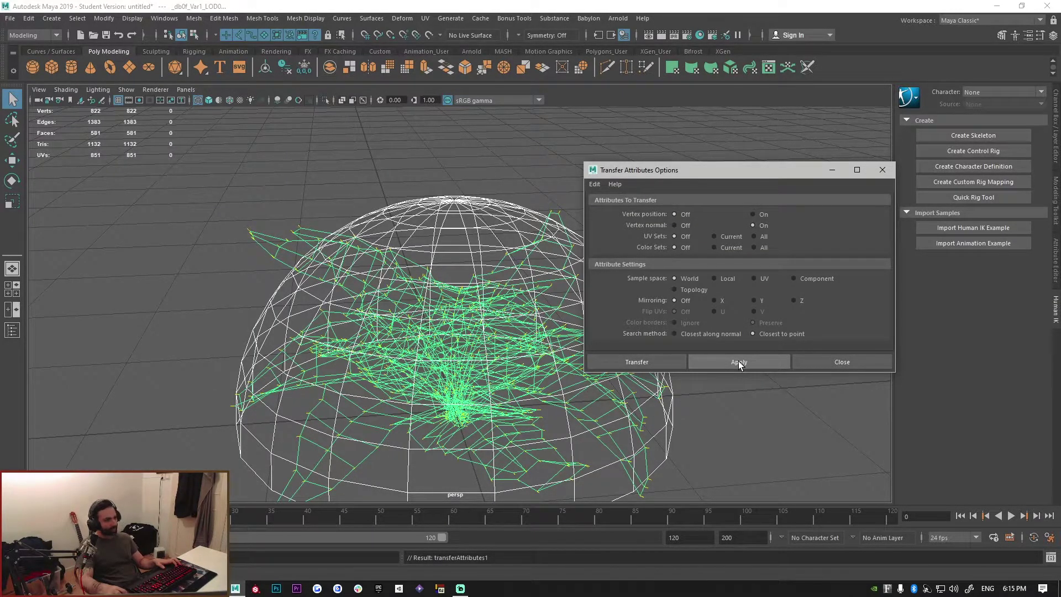
key("ctrl+z")
left_click(738, 360)
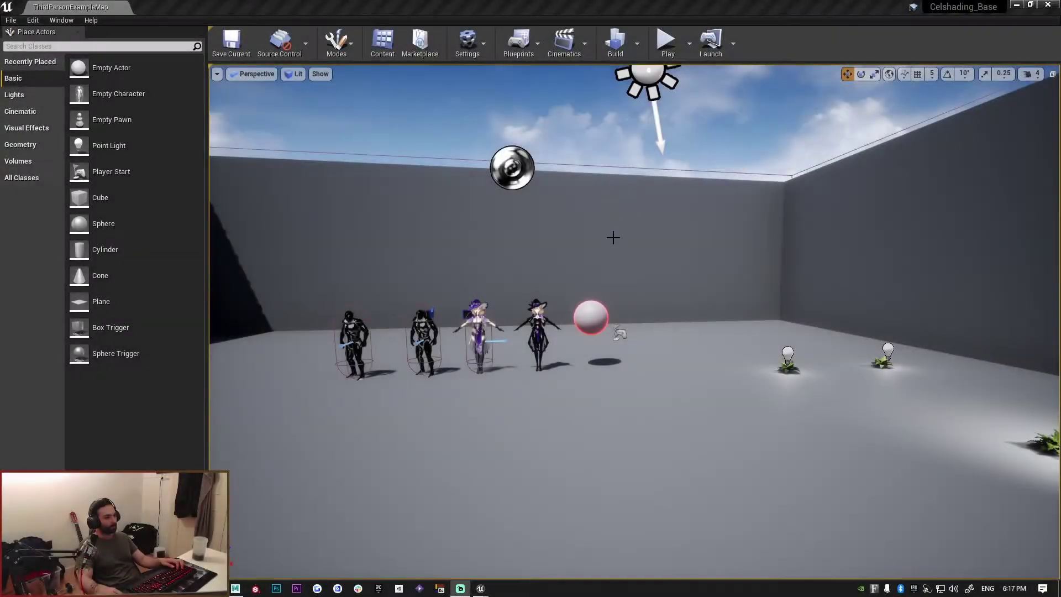
Step: Switch to the Unreal Editor and examine the mannequins and witch characters standing in the Celshading_Base level
right_click_drag(635, 332, 580, 331)
right_click_drag(637, 247, 570, 242)
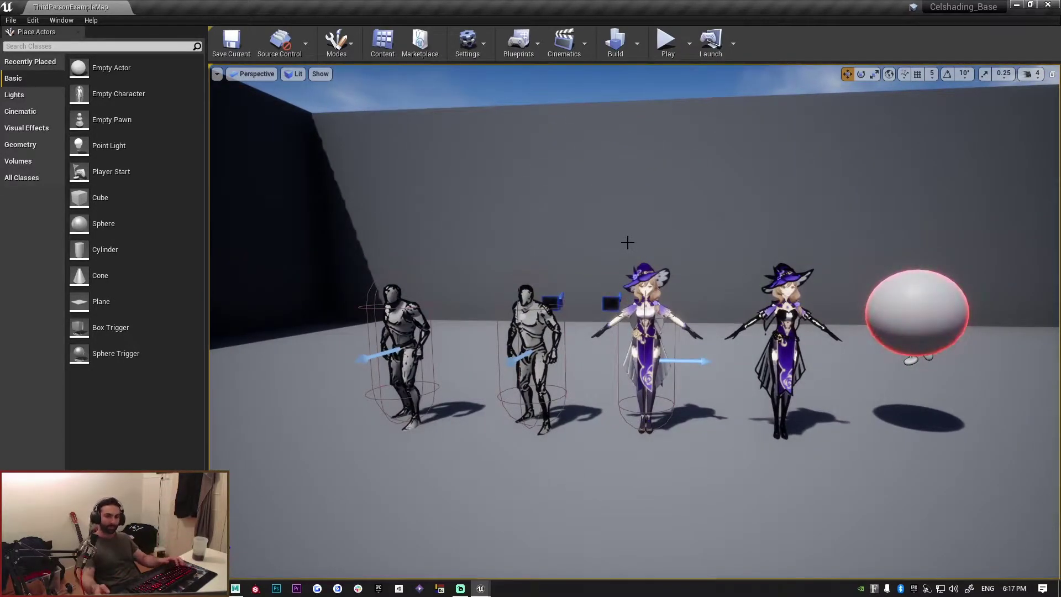
right_click_drag(627, 242, 628, 242)
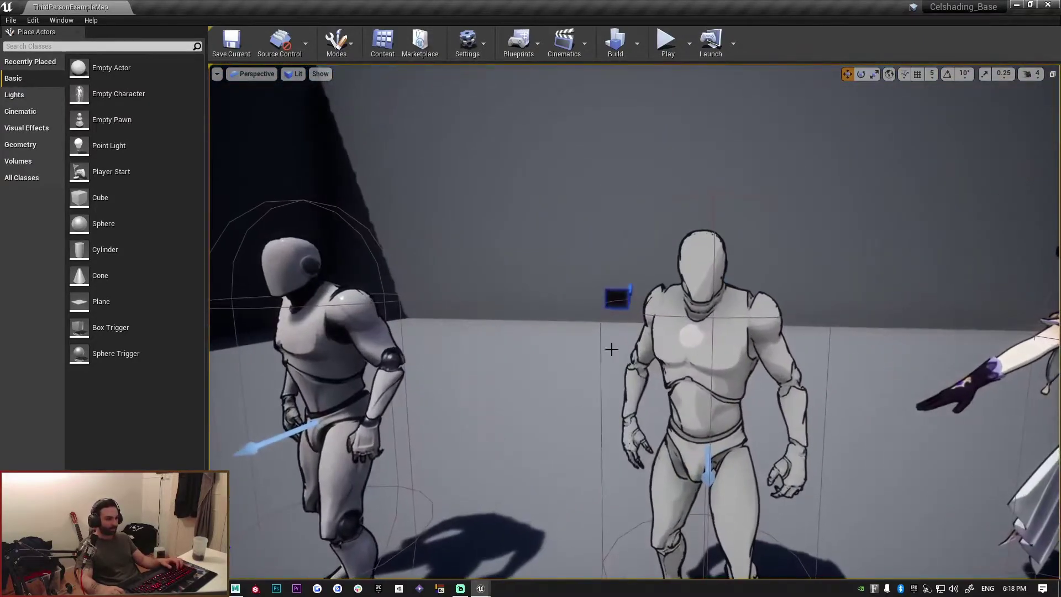
right_click_drag(639, 318, 602, 285)
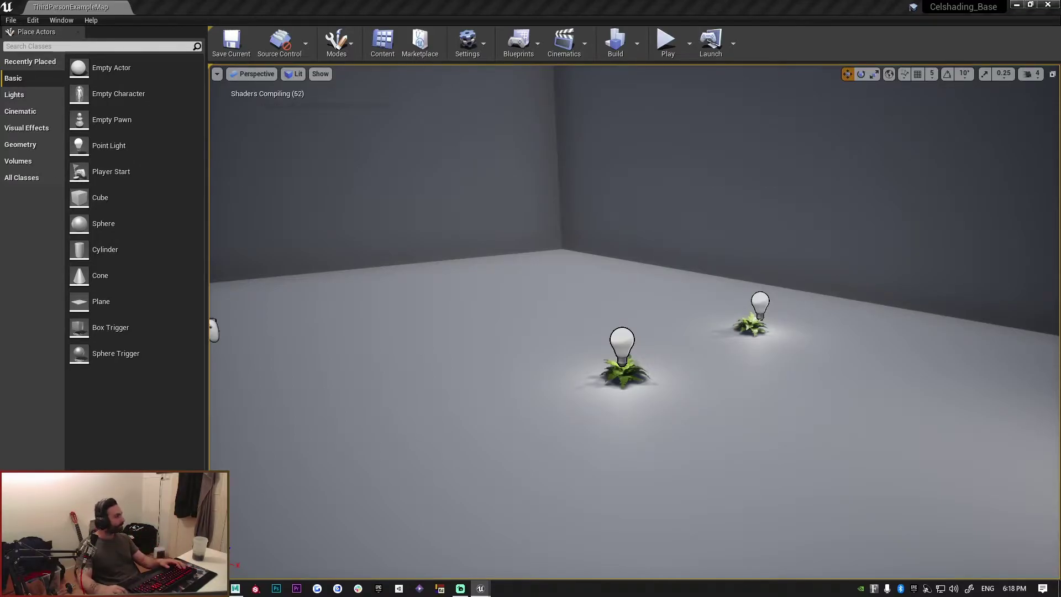
Step: Inspect the M_Plant material's texture samples and their connections to the material output, then close the material
left_click_drag(227, 196, 431, 3)
right_click_drag(364, 196, 661, 236)
scroll(545, 161, "down", 3)
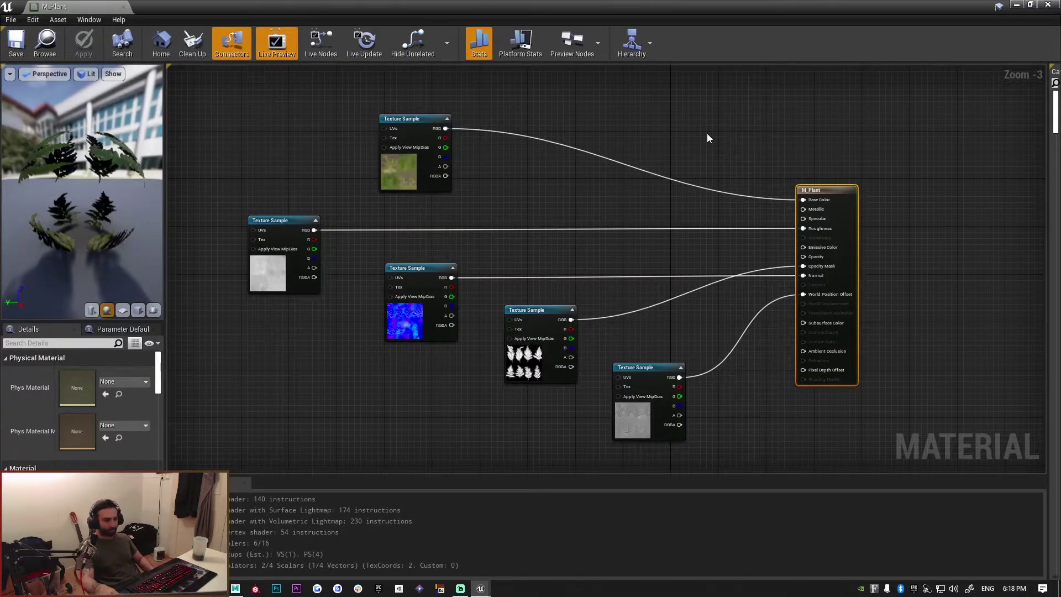
left_click_drag(694, 78, 760, 415)
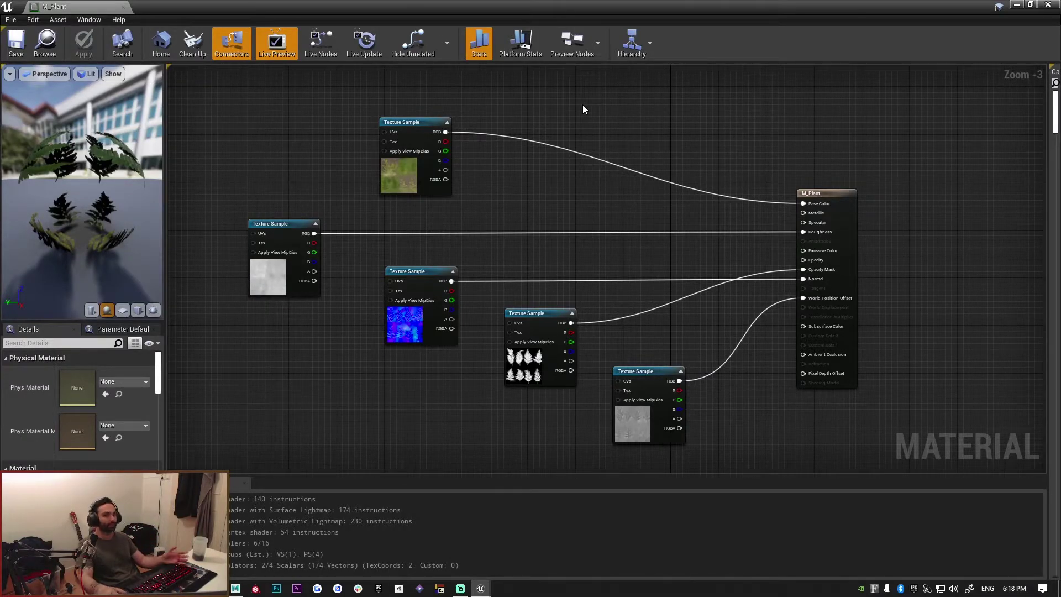
left_click(123, 7)
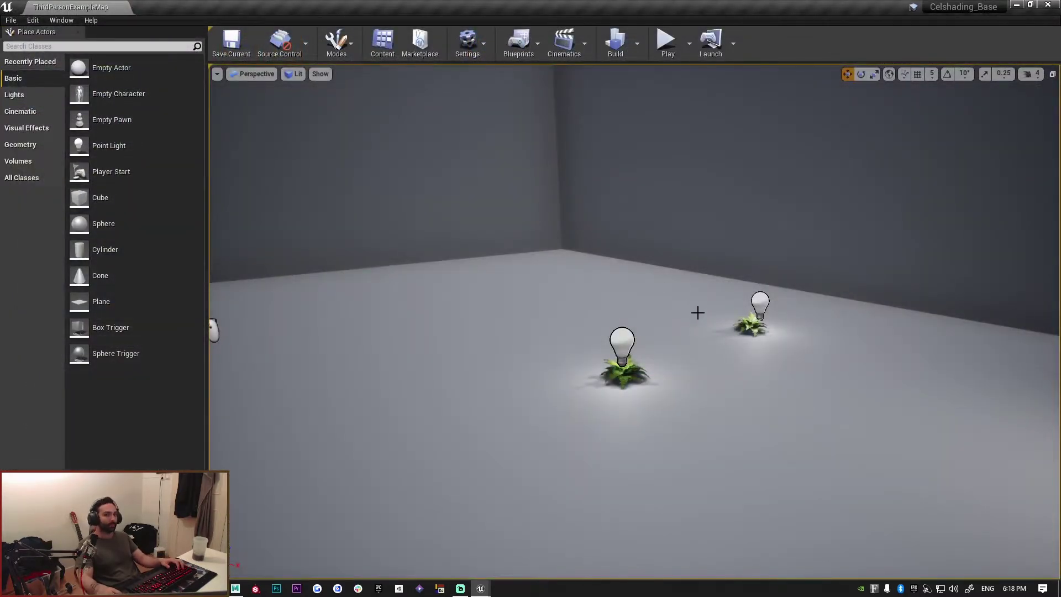
Step: Look over the two plants lit by point lights and the pair of plants under the spotlight
mouse_move(682, 315)
right_mouse_down()
mouse_move(735, 312)
mouse_move(736, 288)
mouse_move(812, 293)
mouse_move(757, 300)
mouse_move(681, 330)
right_mouse_up()
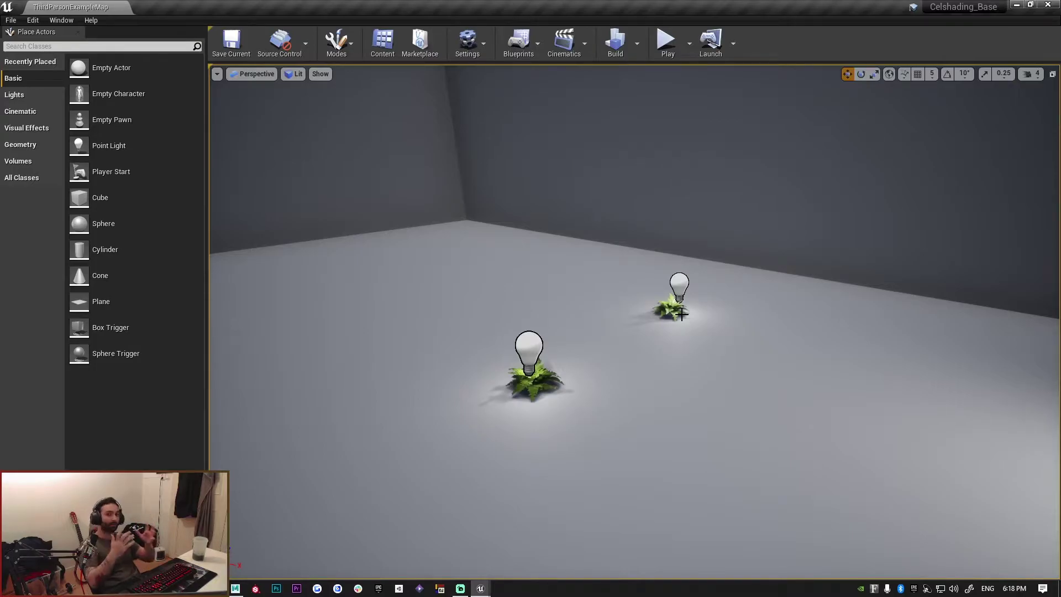
right_click_drag(639, 254, 809, 238)
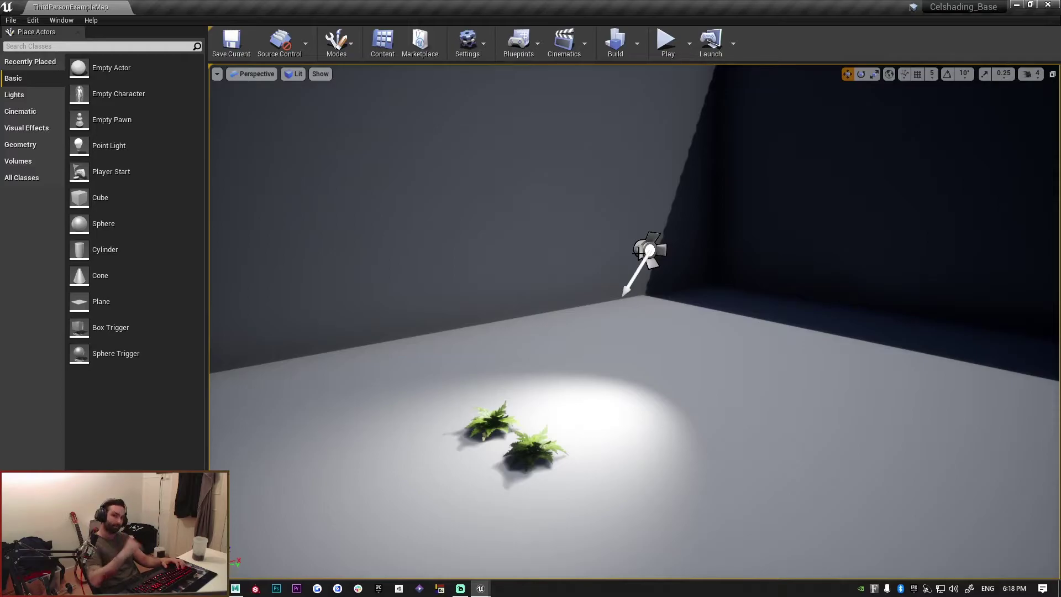
right_click_drag(650, 249, 489, 227)
key("w")
key("s")
key("a")
right_click_drag(558, 340, 572, 318)
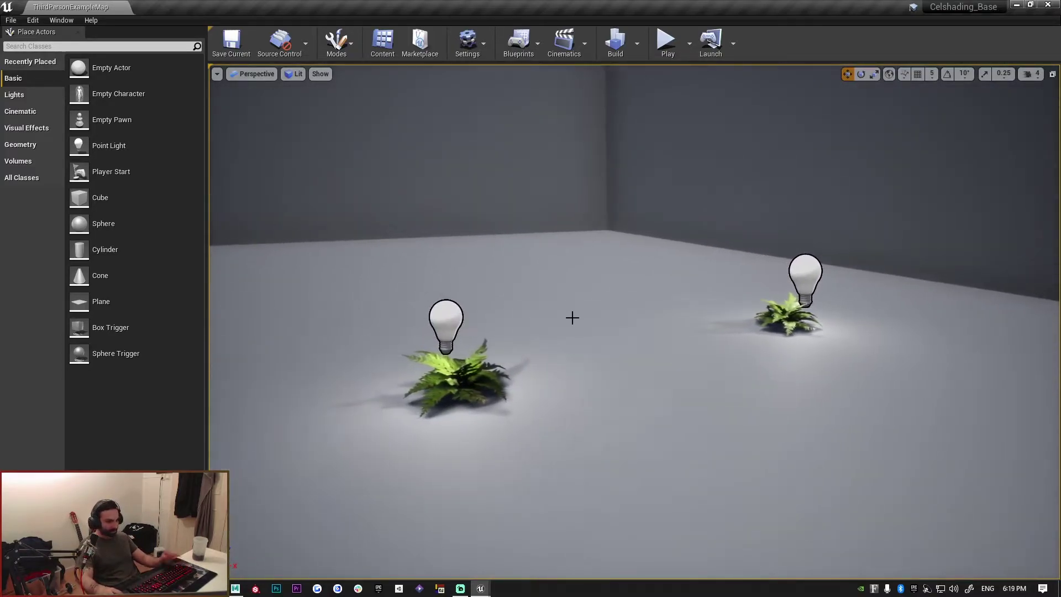
Step: Show the level in Game View and immersive mode, and compare the shading of the two point-lit plants from above and farther back
key("g")
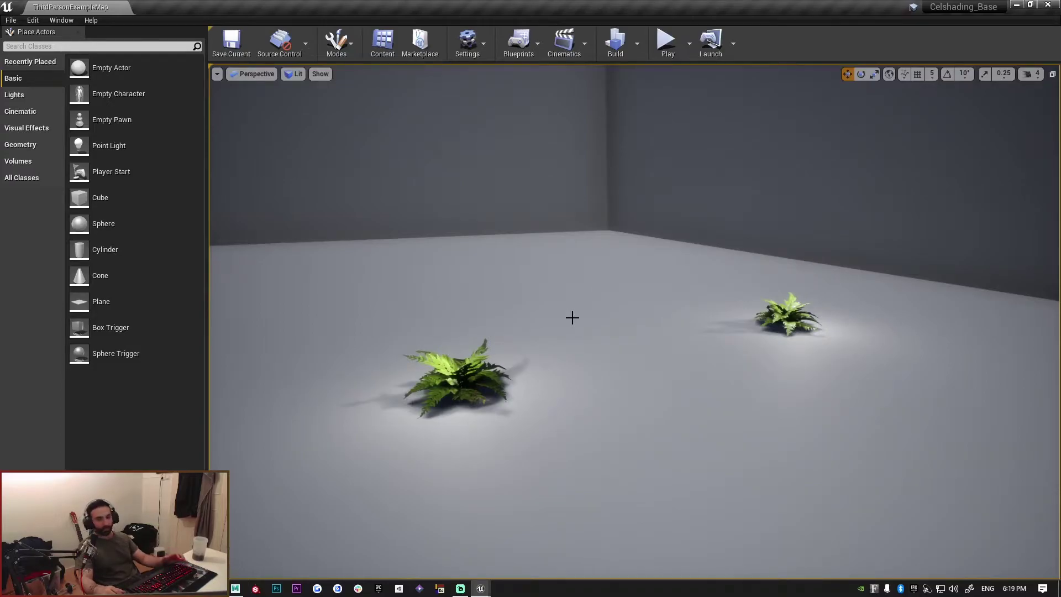
key("F11")
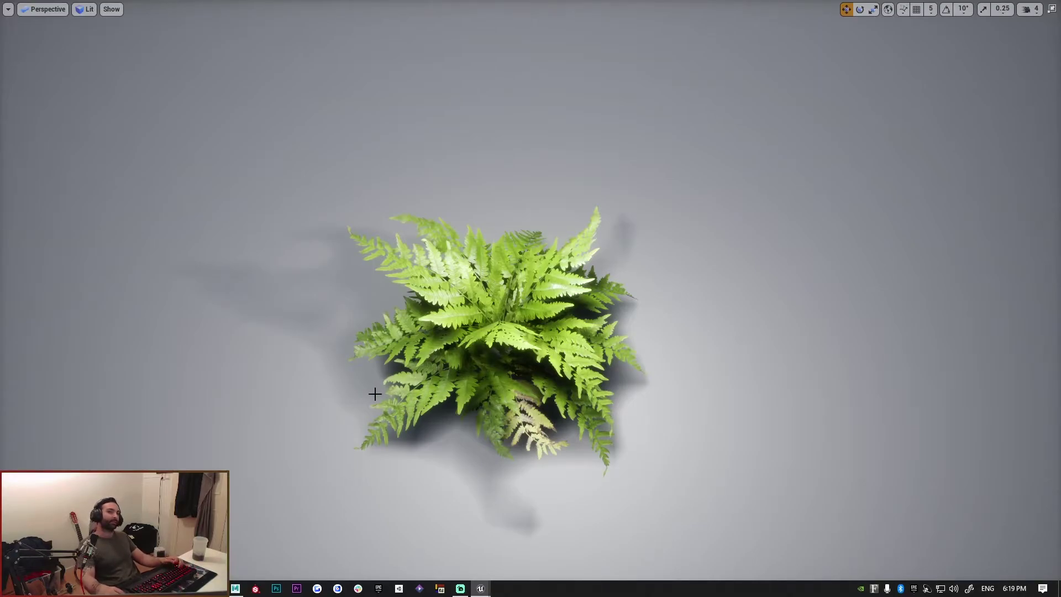
right_click_drag(388, 387, 420, 382)
key("w")
key("w")
key("s")
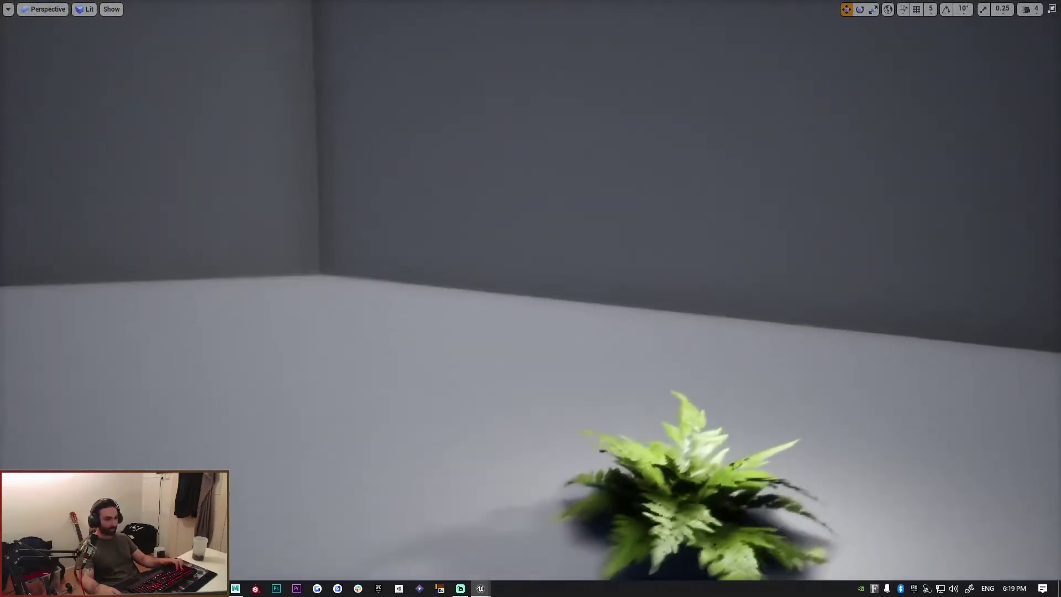
right_click_drag(332, 284, 477, 373)
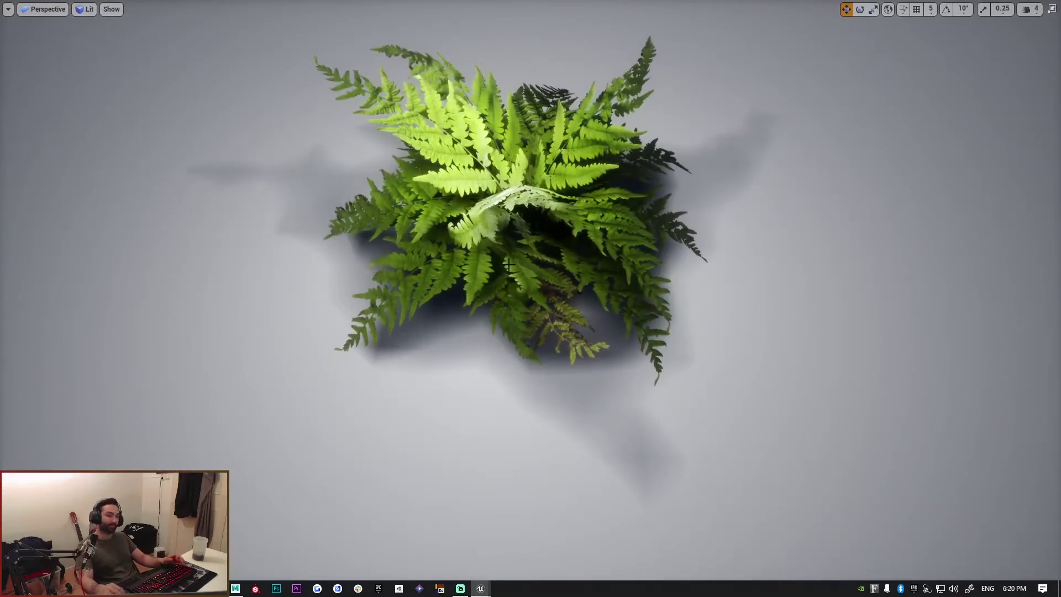
right_click_drag(509, 265, 520, 188)
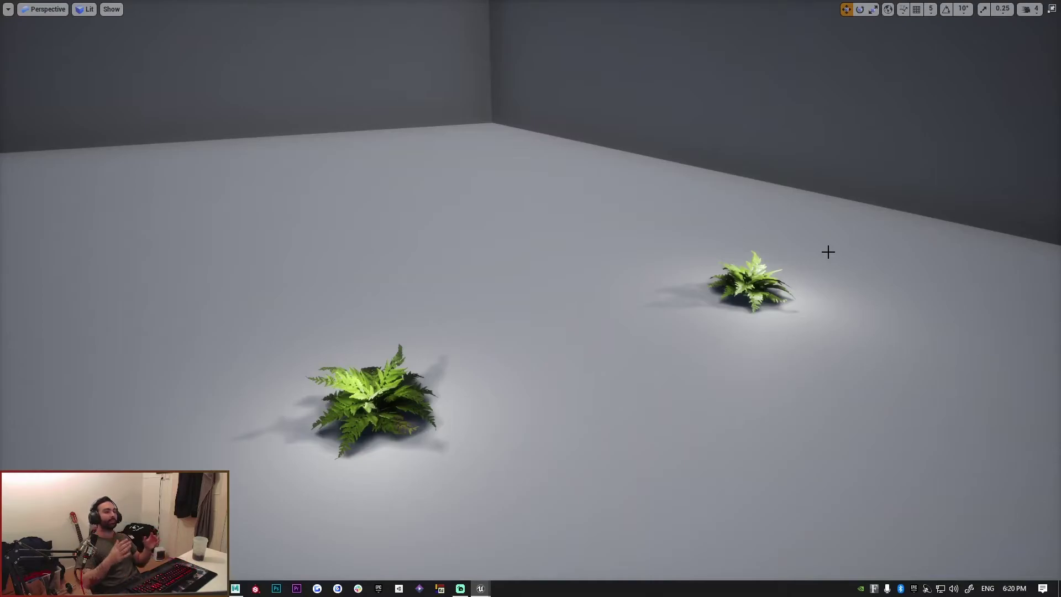
right_click_drag(483, 232, 491, 205)
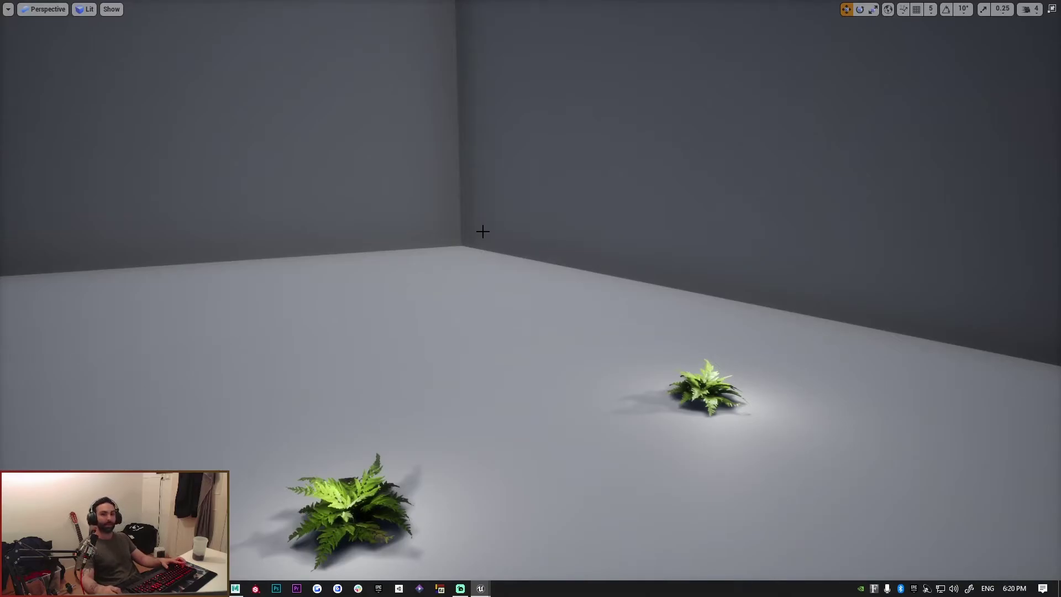
Step: Compare the shading of the two side-by-side plants under the spotlight from above, close up and at a distance
right_click_drag(459, 236, 545, 277)
key("d")
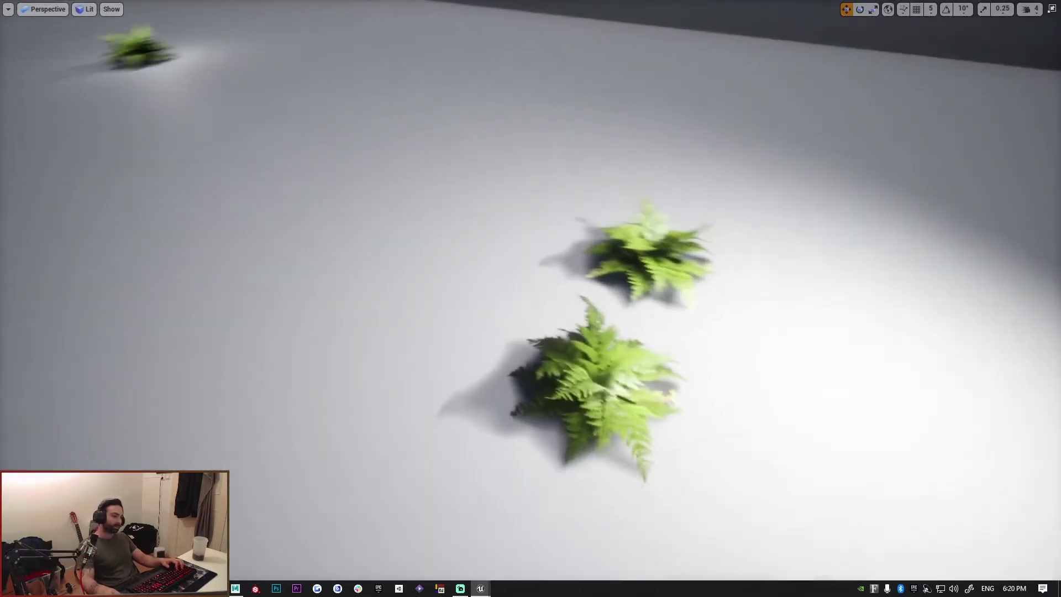
right_click_drag(614, 288, 457, 234)
right_click_drag(656, 237, 618, 232)
mouse_move(553, 320)
right_mouse_down()
mouse_move(539, 337)
mouse_move(555, 337)
mouse_move(553, 320)
right_mouse_up()
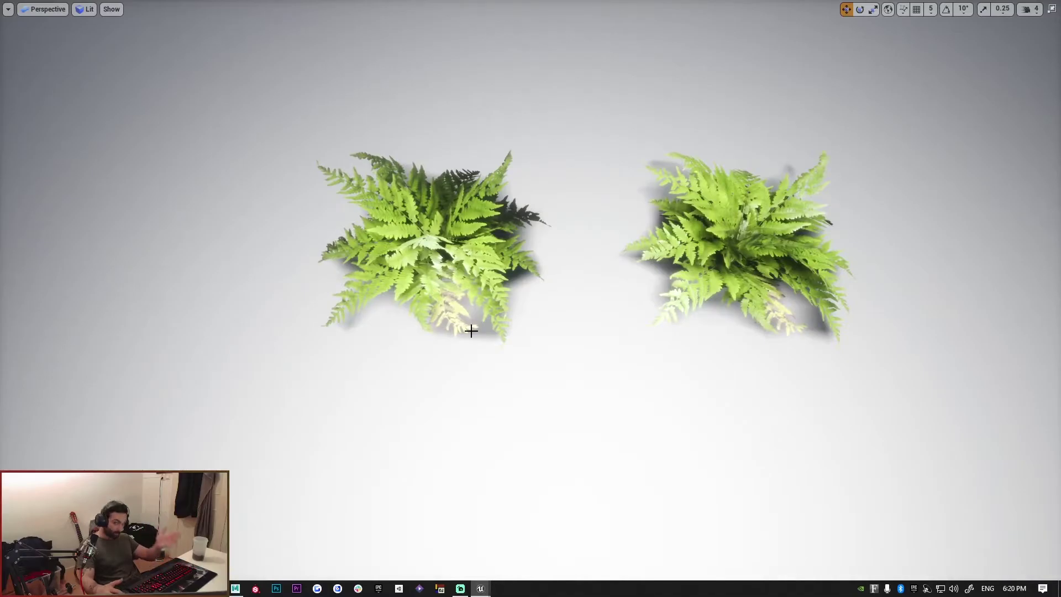
right_click_drag(471, 331, 502, 341)
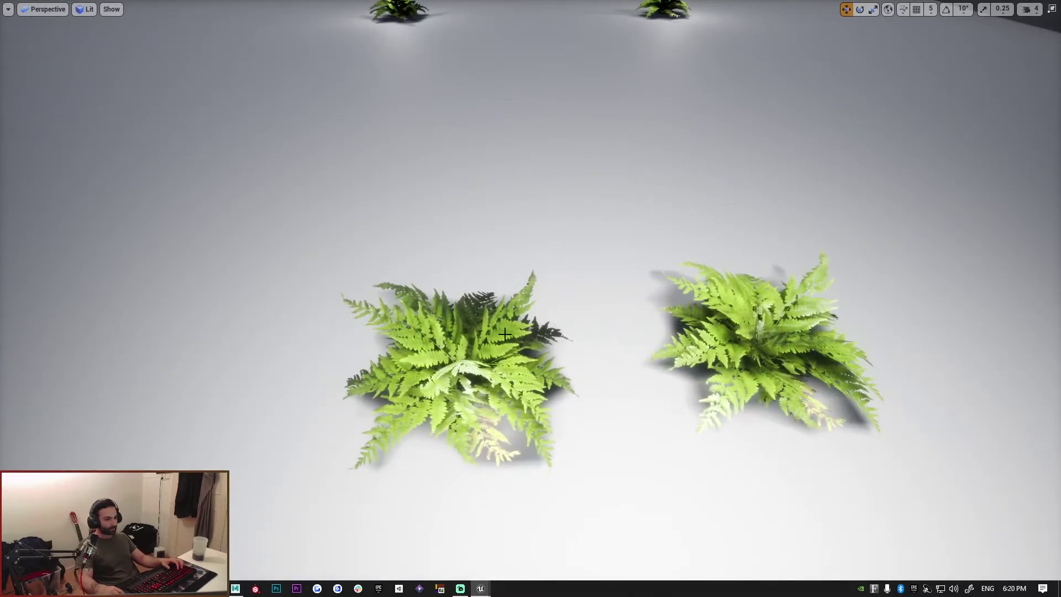
right_click_drag(534, 337, 503, 311)
key("s")
key("d")
key("w")
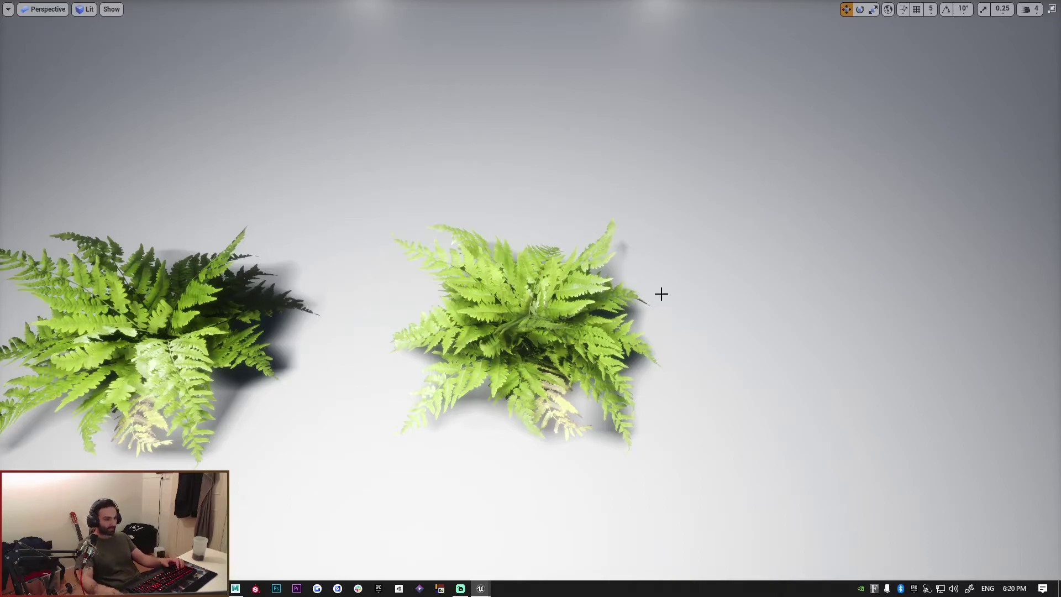
right_click_drag(593, 271, 592, 271)
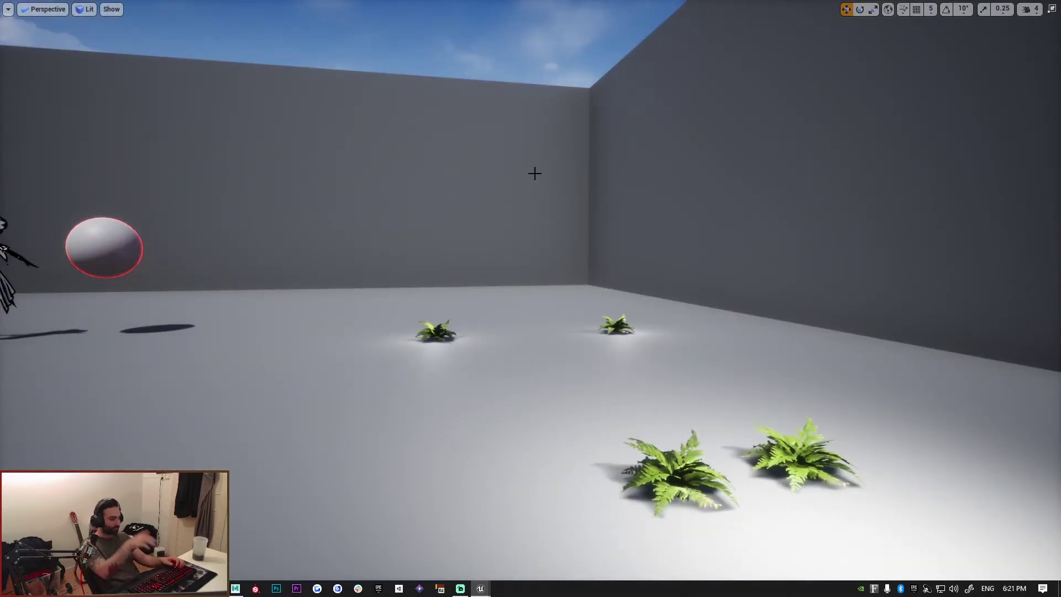
Step: Play the level and run the character over to the plants to view their shading in-game
key("alt+p")
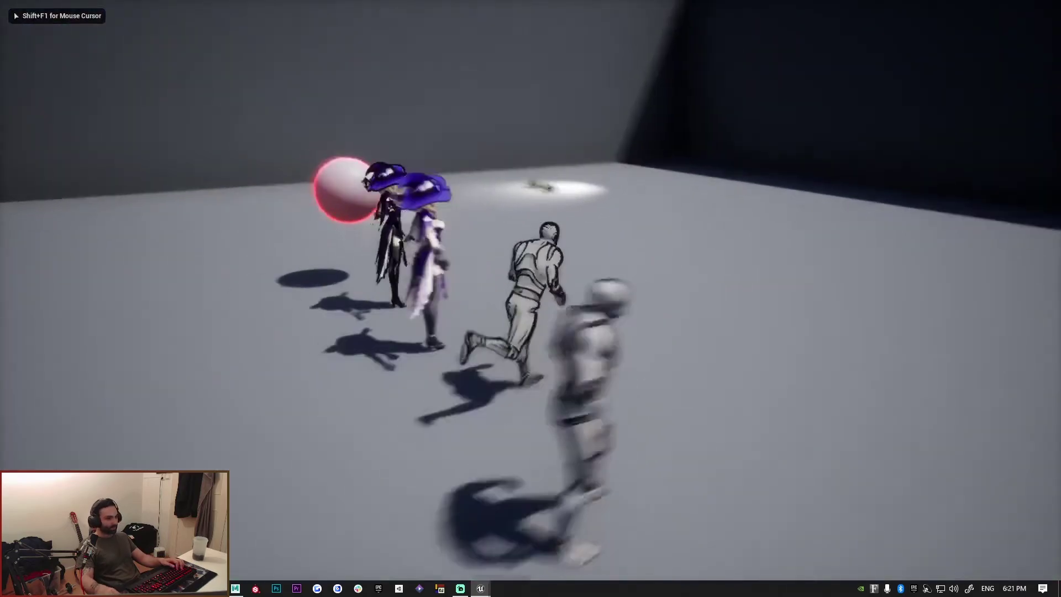
key("w")
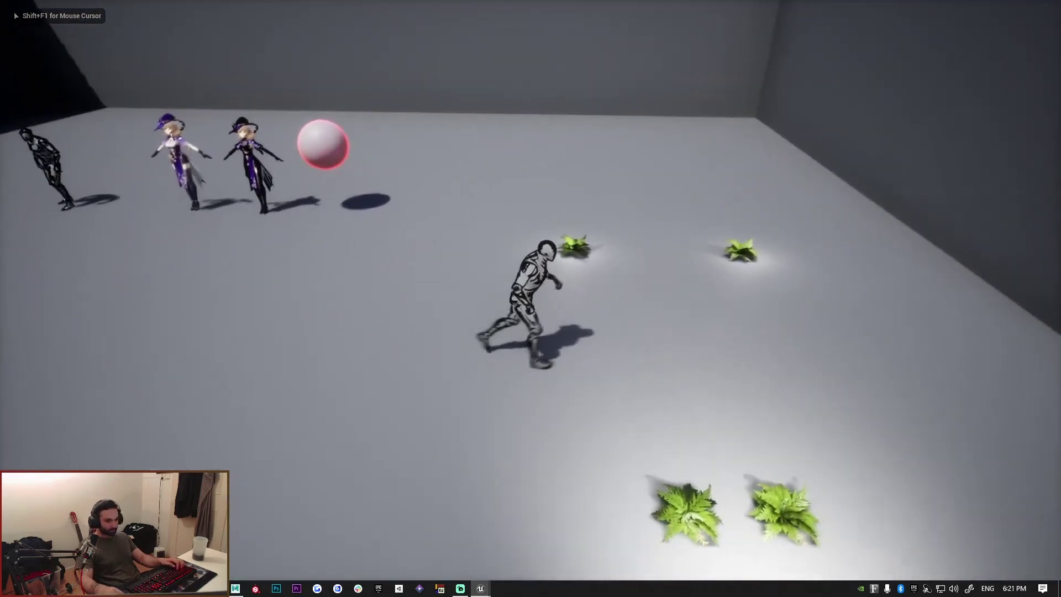
key("s")
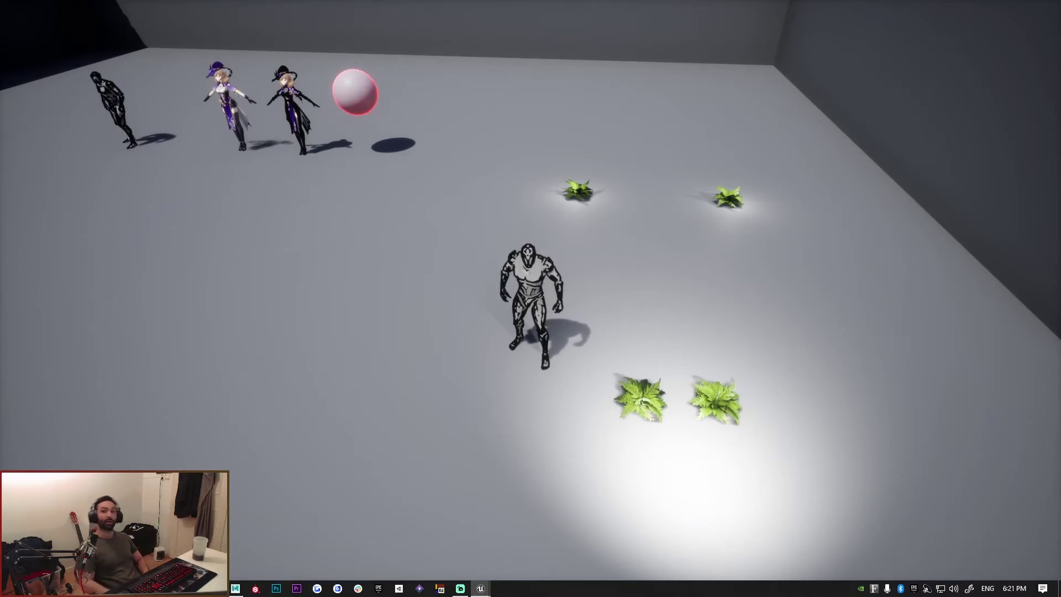
key("w")
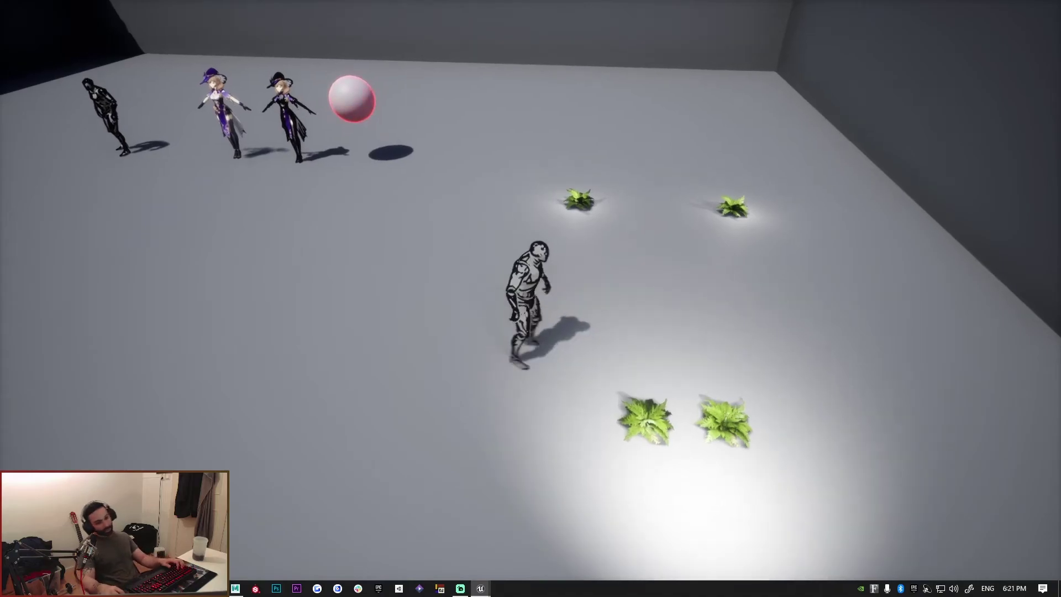